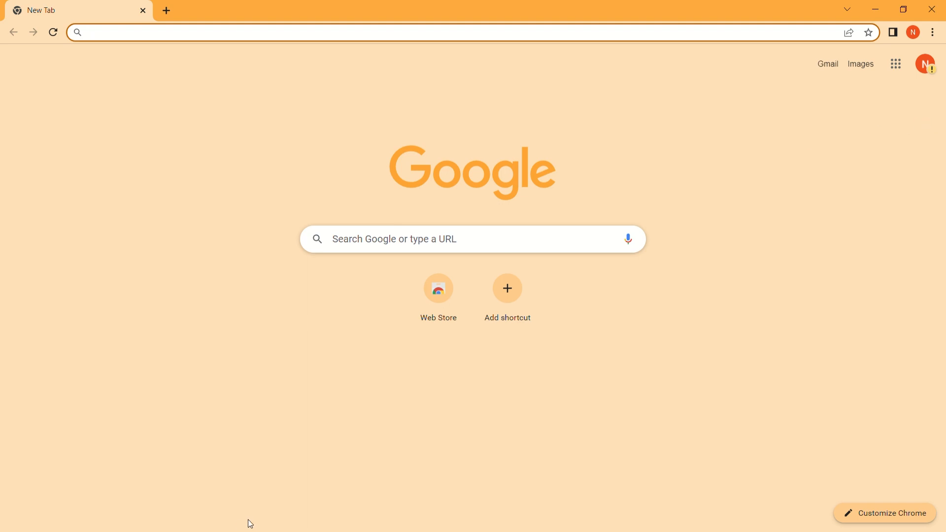
- Check which Google account is signed in
click(228, 528)
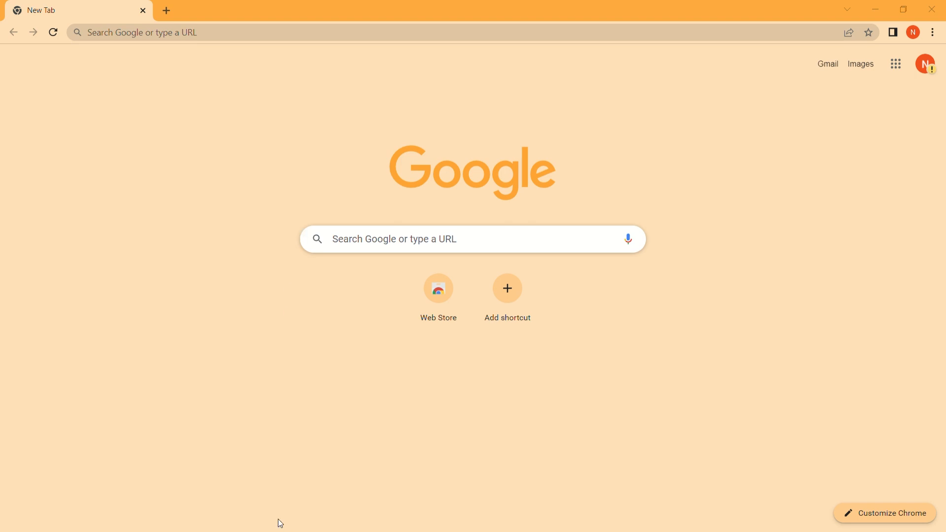
key(ctrl+l)
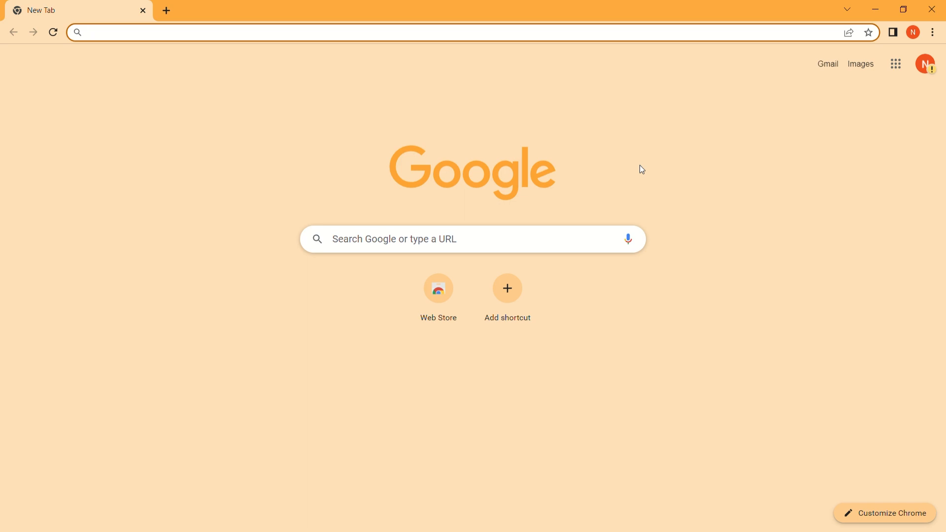
click(929, 66)
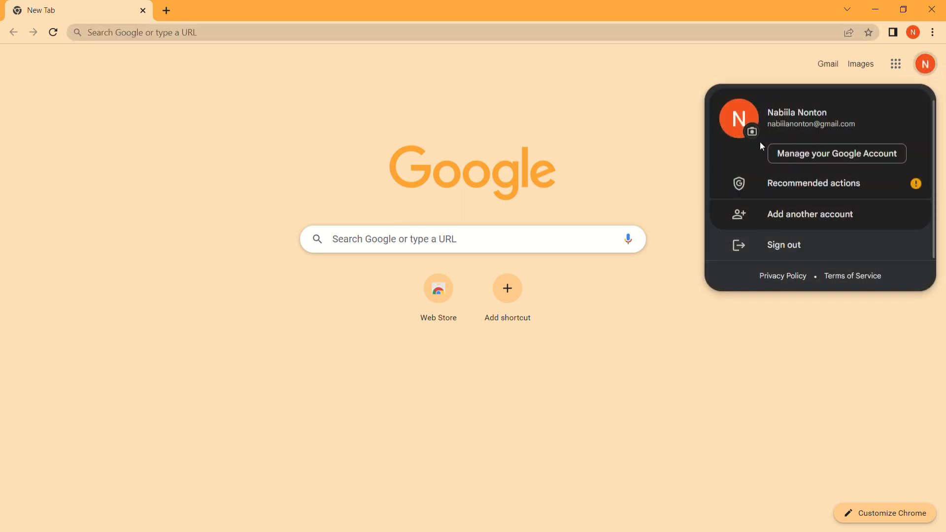
click(665, 96)
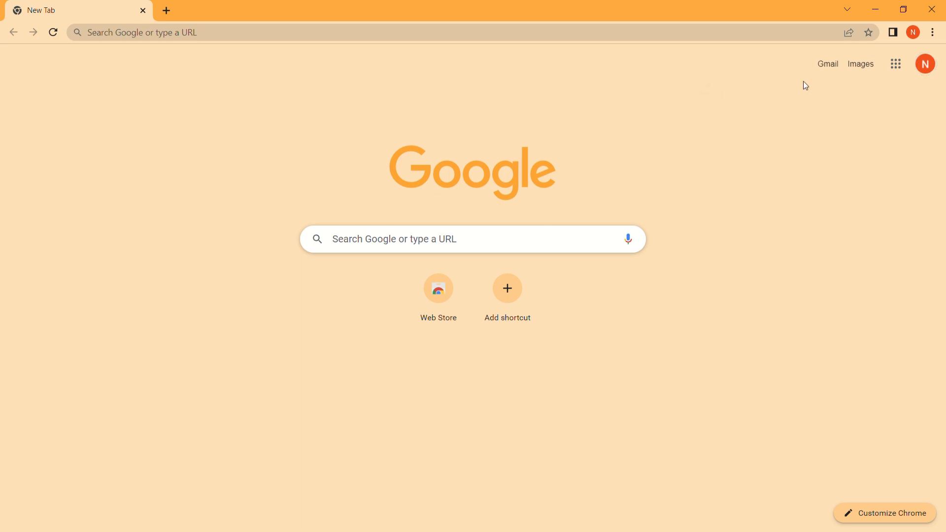
- Open Google Forms from the Google apps list and create a blank form
click(899, 68)
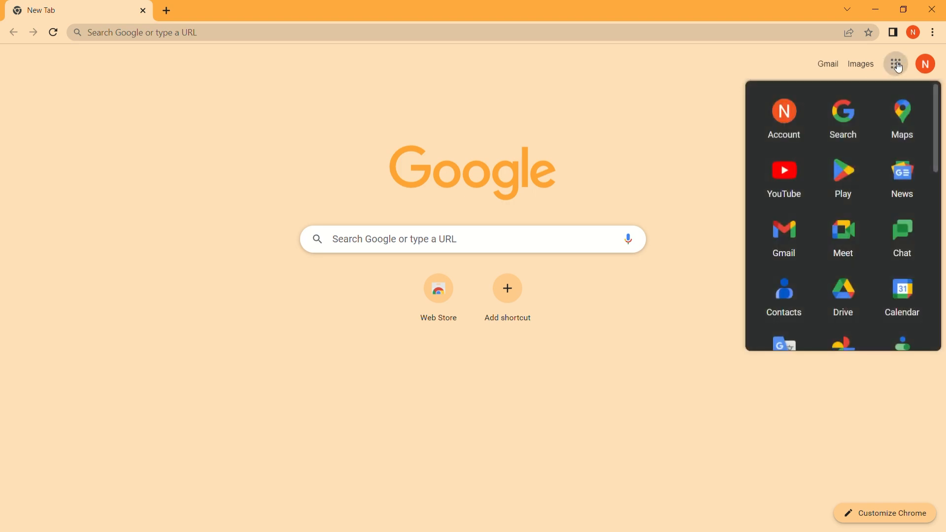
scroll(810, 223, down, 10)
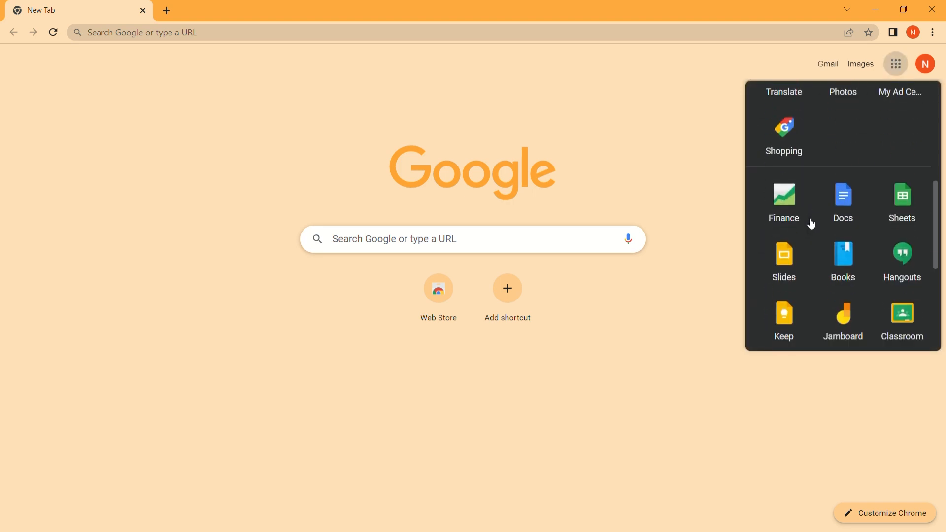
scroll(814, 225, down, 2)
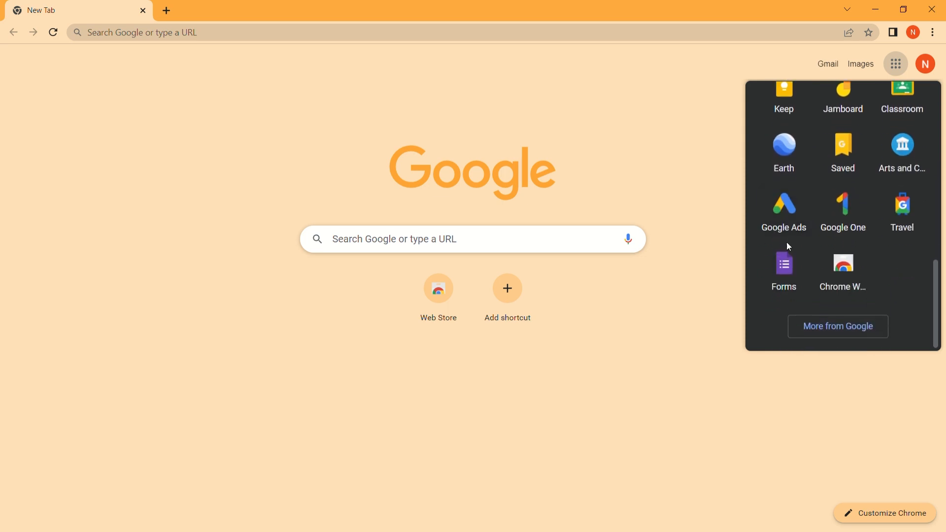
click(782, 261)
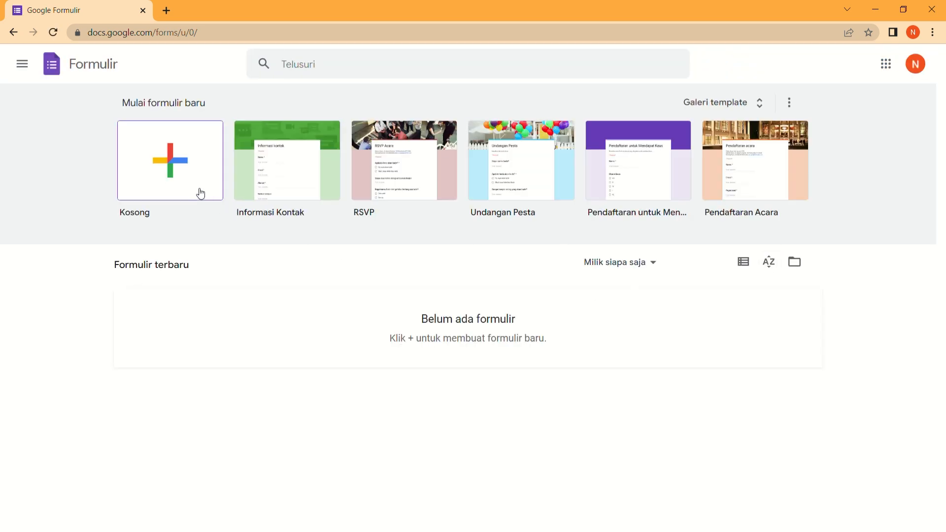
click(168, 170)
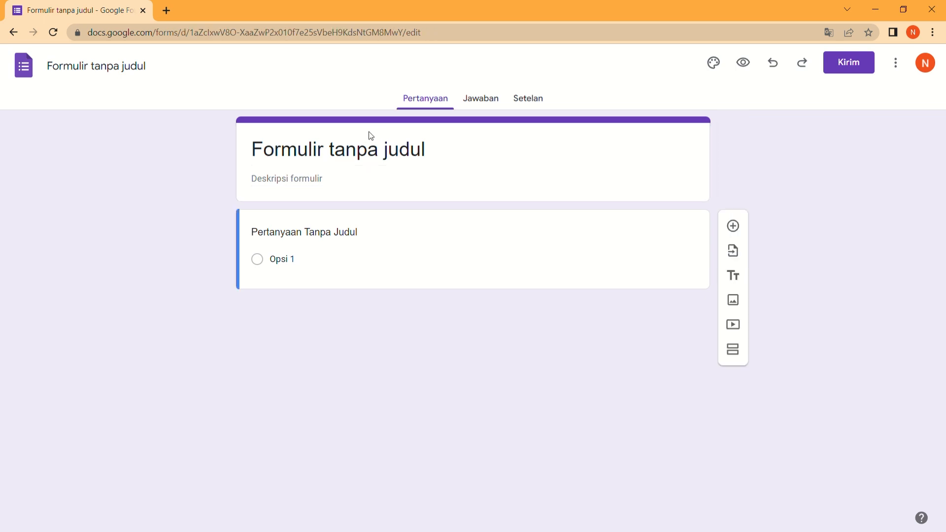
- Replace the form's title with "UJIAN AKHIR SEMESTER GENAP | FIQIH KELAS VII"
click(432, 150)
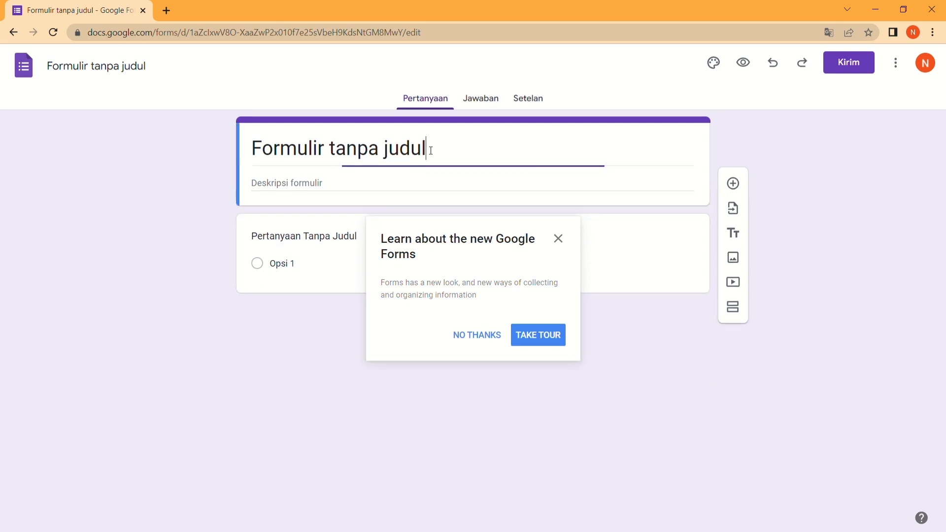
drag(456, 151, 76, 160)
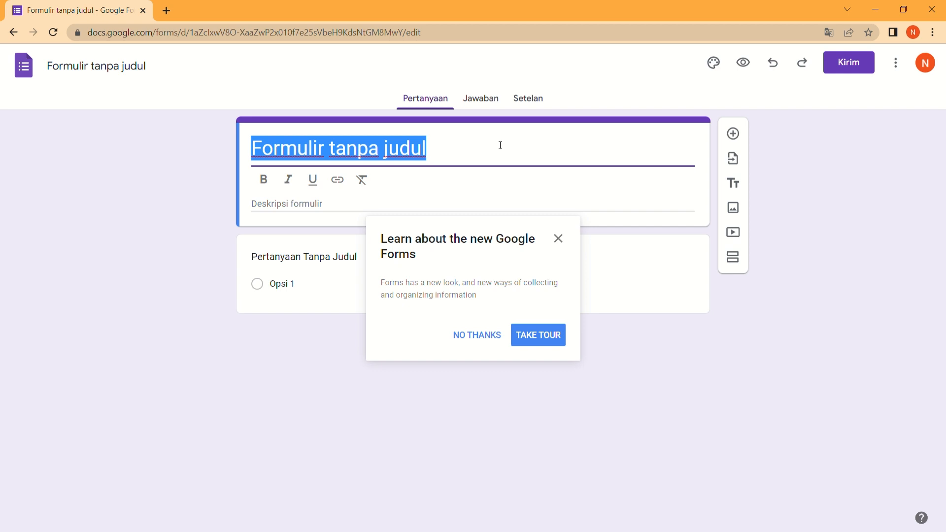
text(UJIAN )
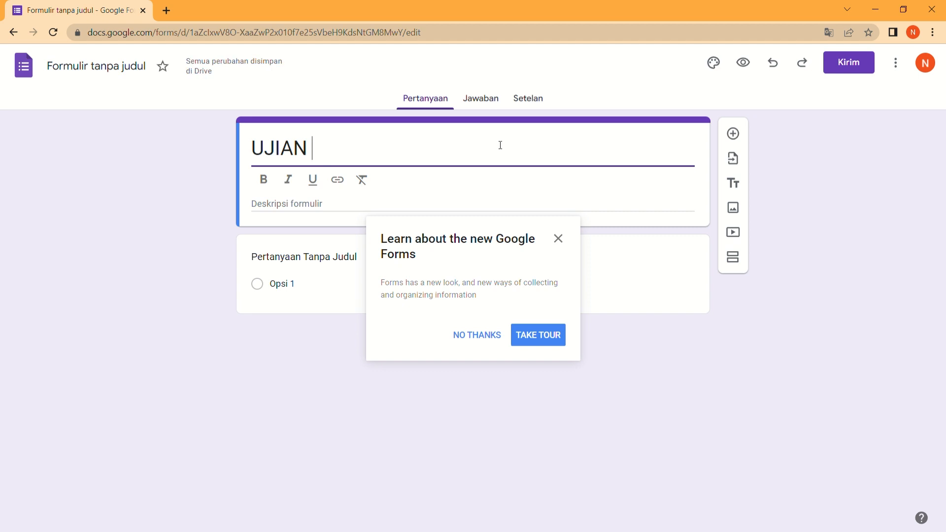
text(AKHIR SEMETS)
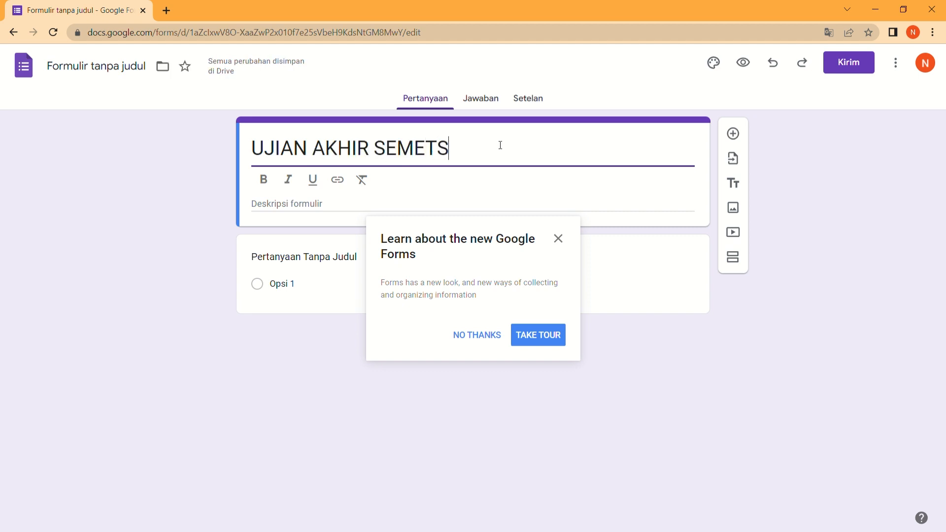
key(BackSpace)
key(BackSpace)
text(STER GENA)
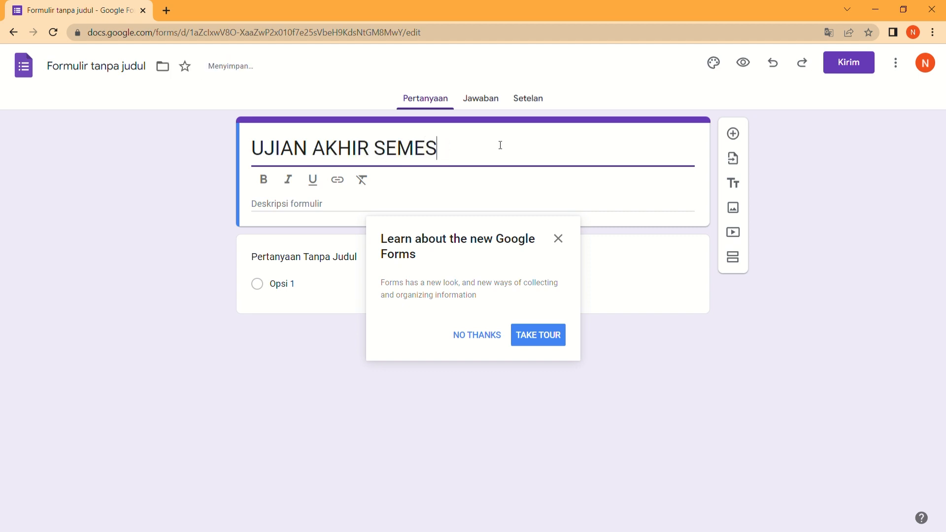
text(P )
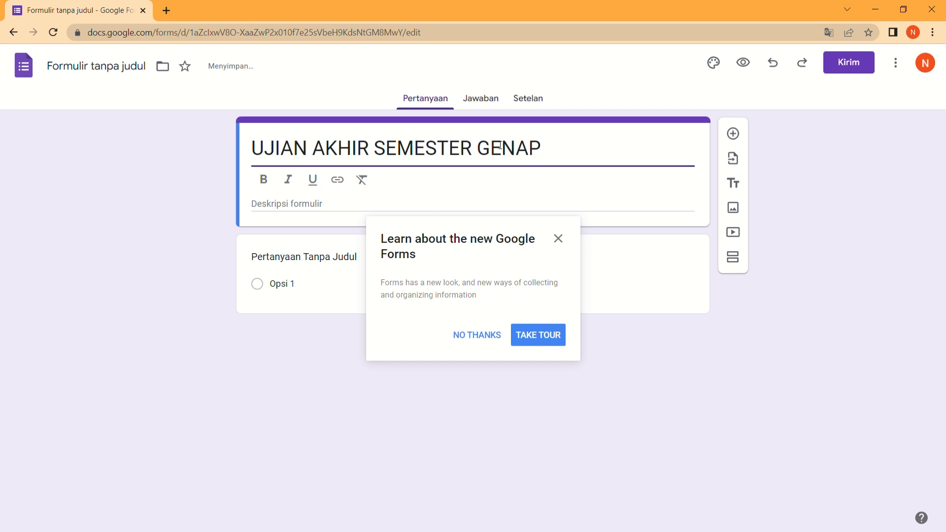
text(  FIQIH KELA)
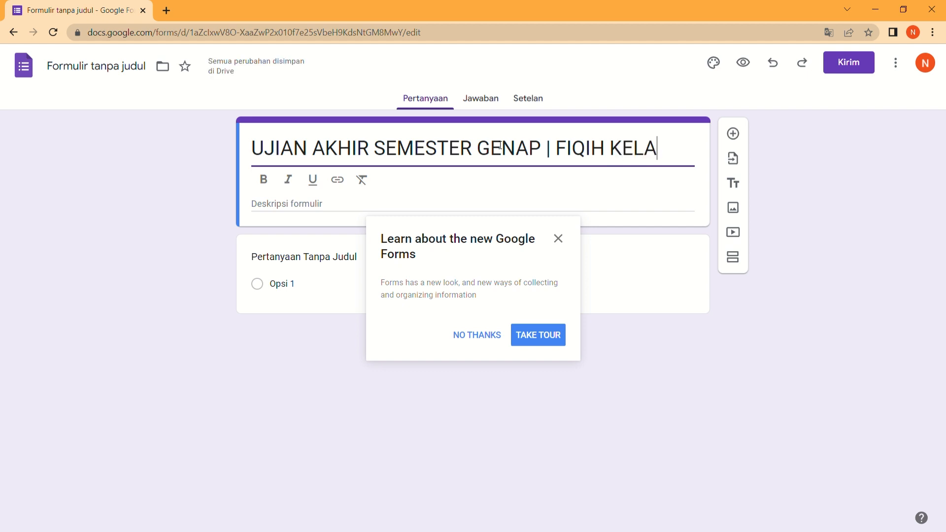
key(BackSpace)
text(S VII)
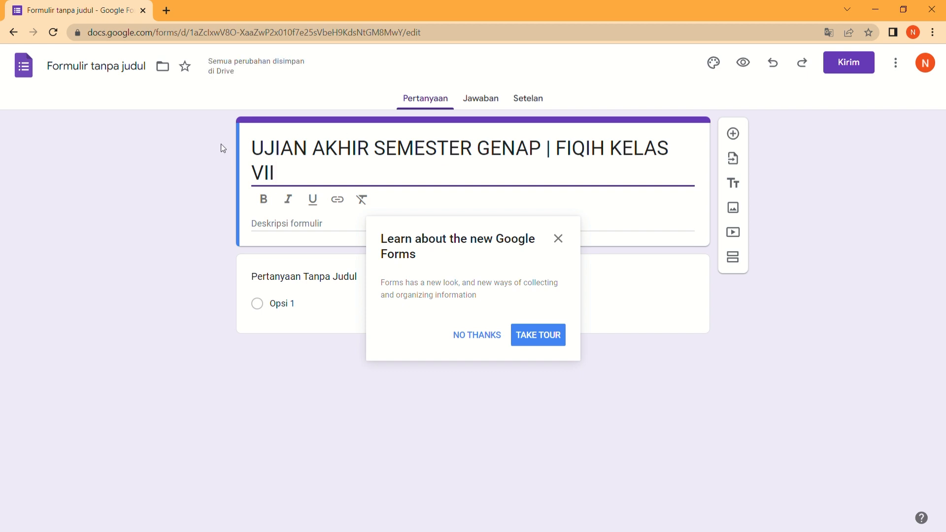
- Dismiss the Google Forms tour offer and name the form document after its title
click(557, 242)
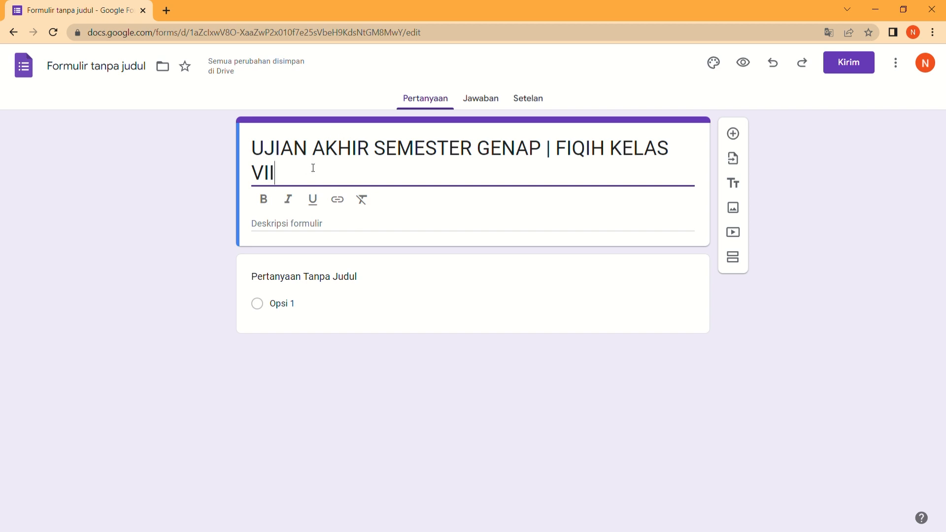
click(103, 73)
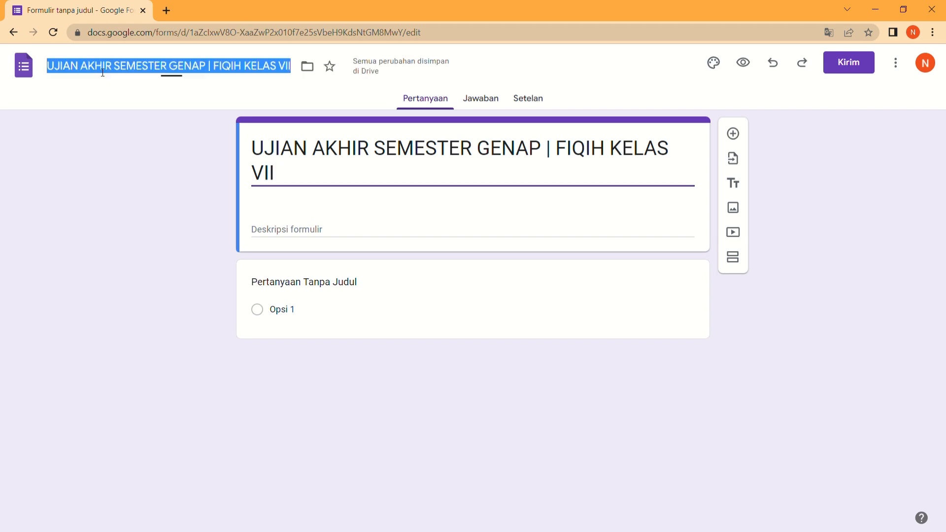
click(121, 103)
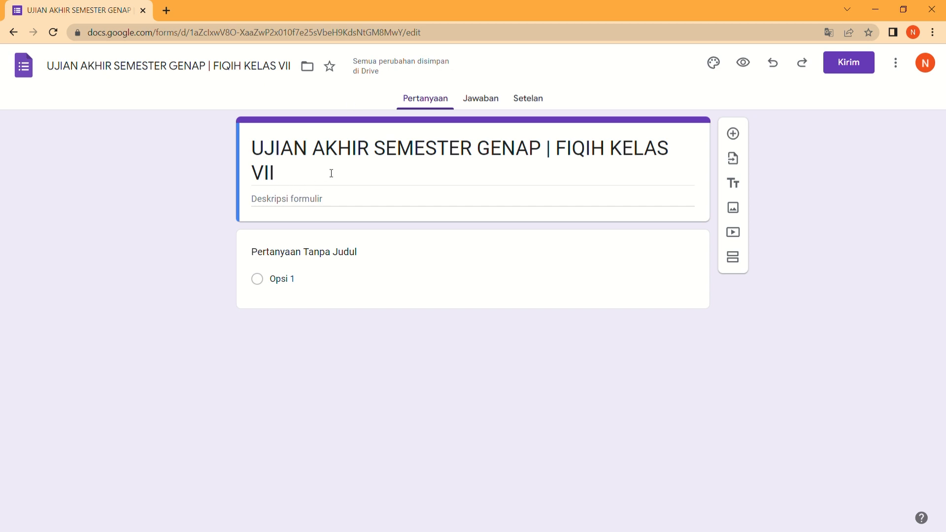
- Title the first question "Nama" and make it required
click(380, 252)
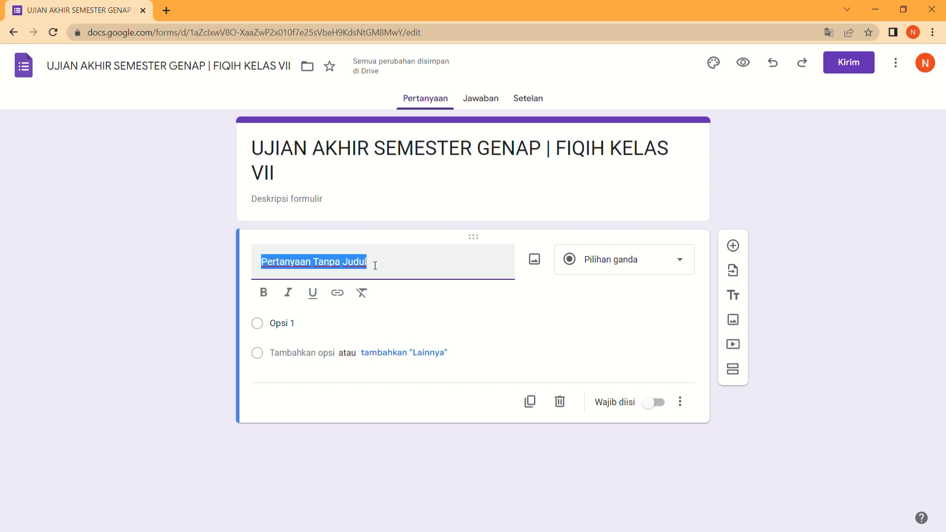
text(Nama)
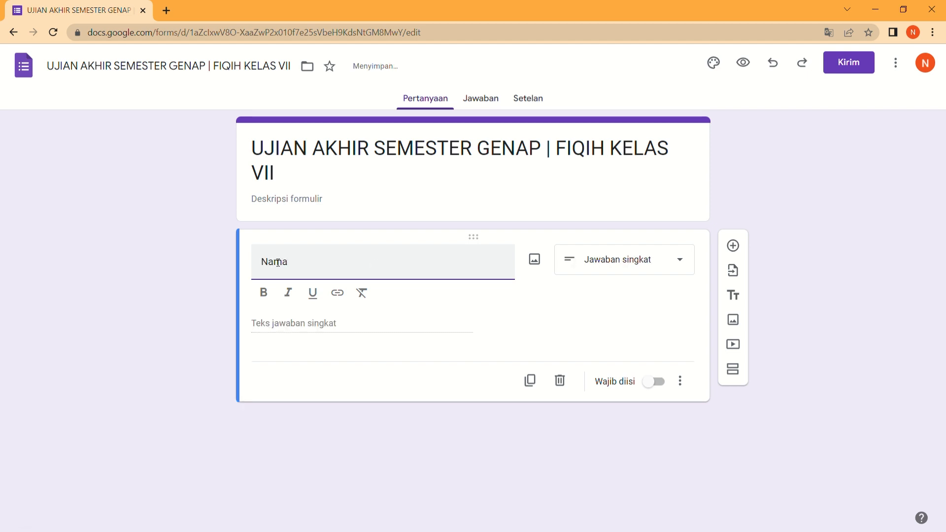
click(219, 265)
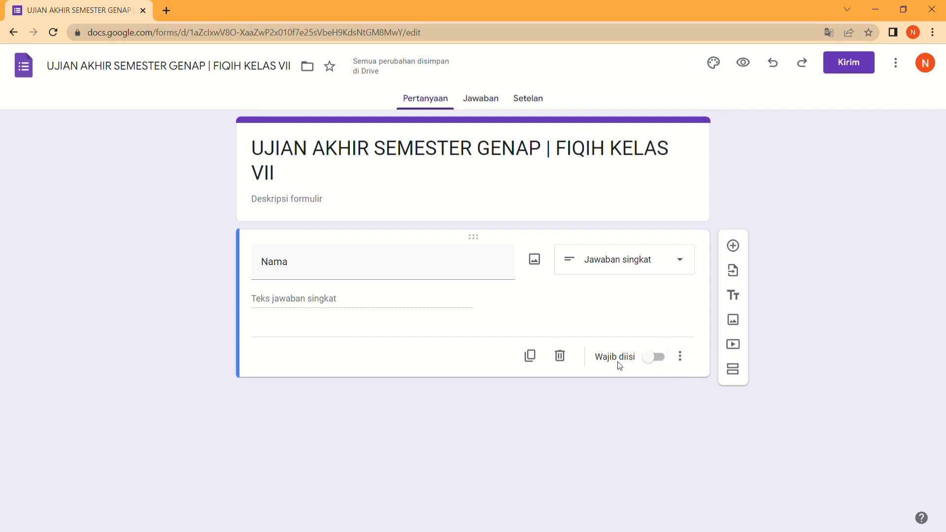
click(652, 366)
- Duplicate the "Nama" question and retitle the copy "Nomor Peserta Ujian"
click(530, 356)
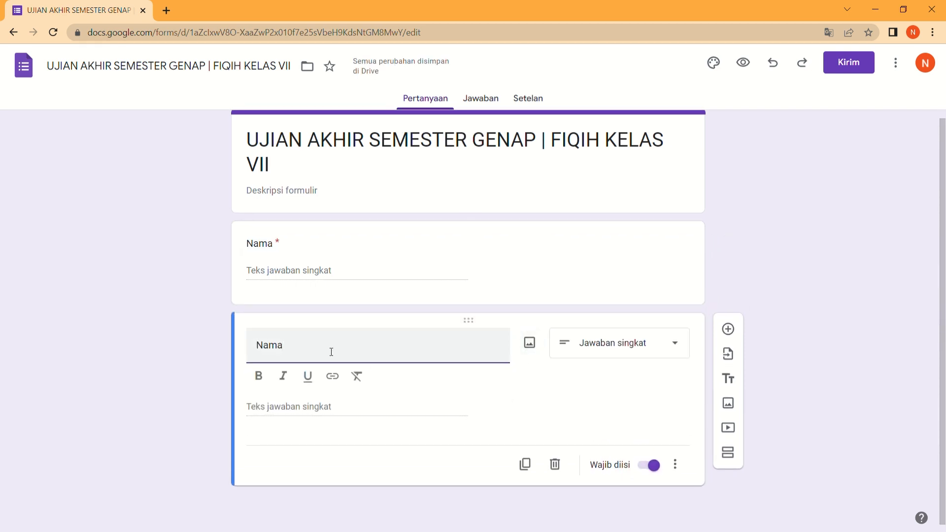
drag(290, 352, 247, 355)
text(Nomor P)
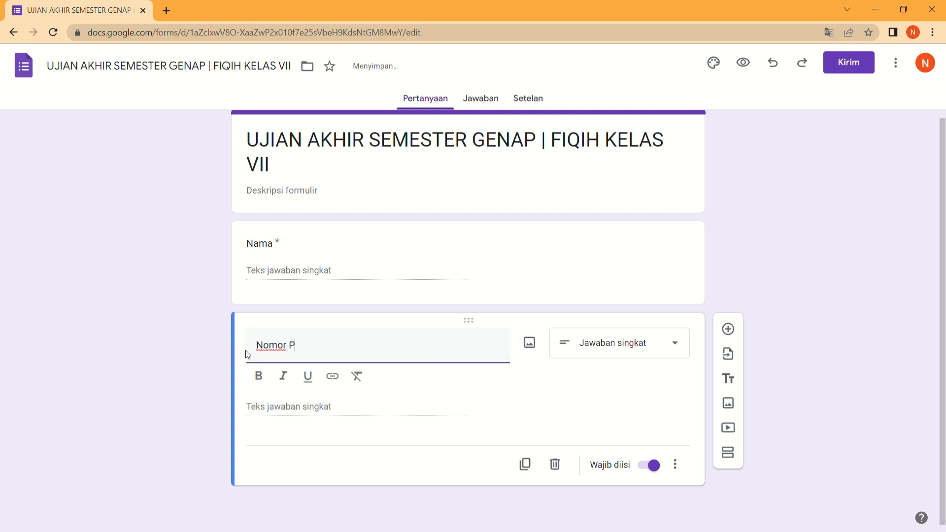
text(eserta Ujian)
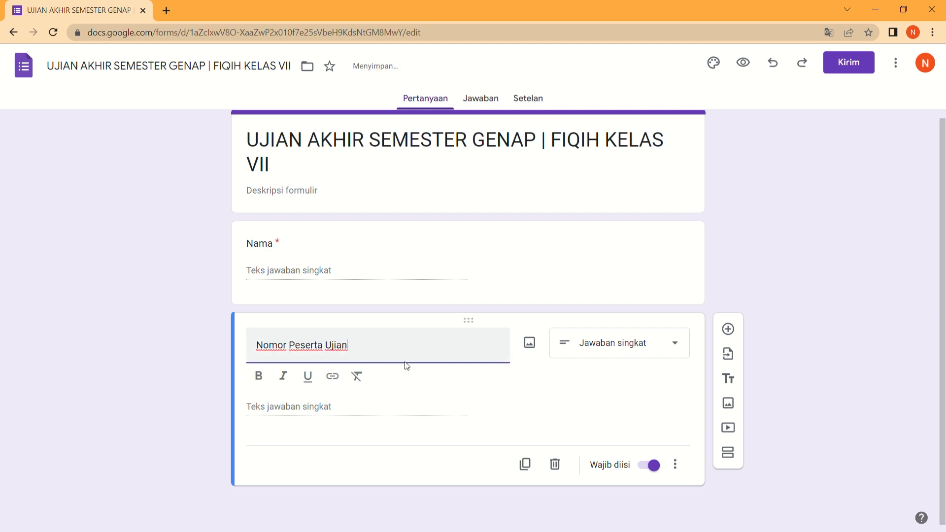
click(474, 384)
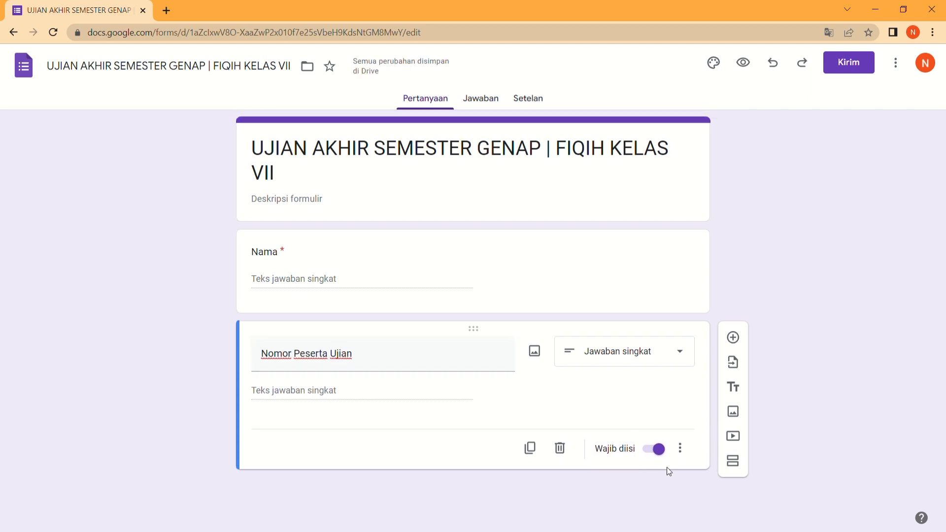
- Duplicate the "Nomor Peserta Ujian" question and retitle the copy "Kelas"
click(536, 449)
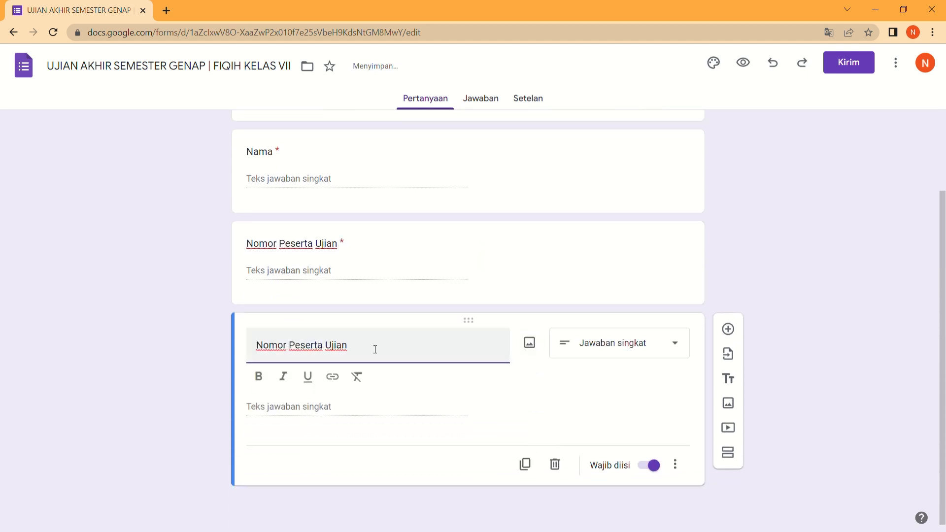
drag(357, 348, 256, 349)
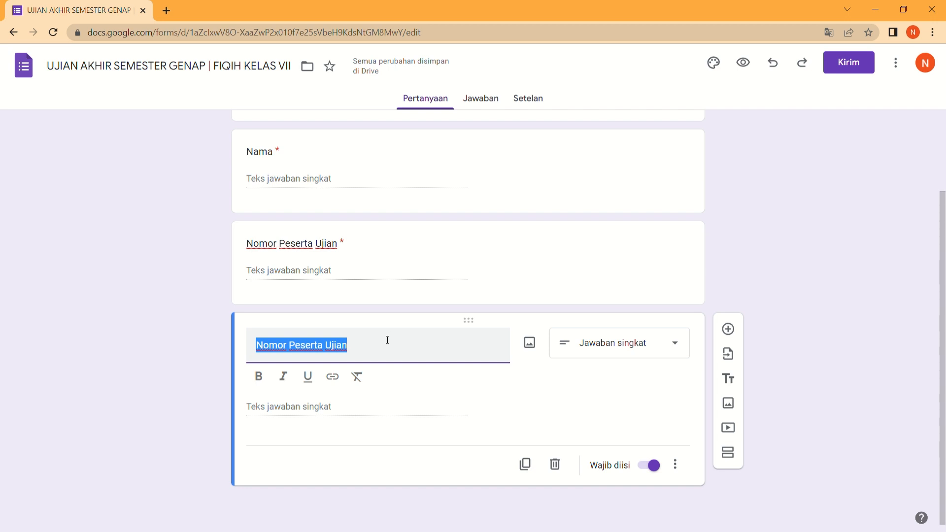
text(Kelas)
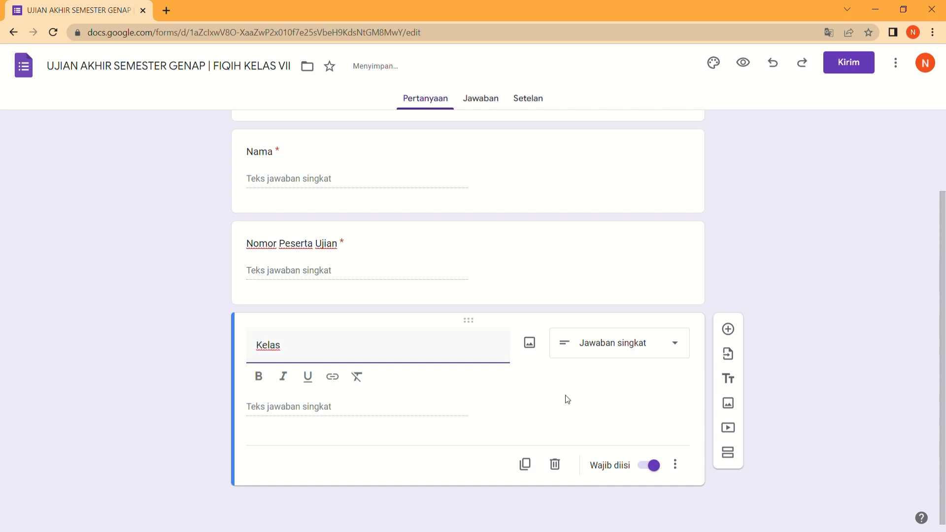
click(567, 399)
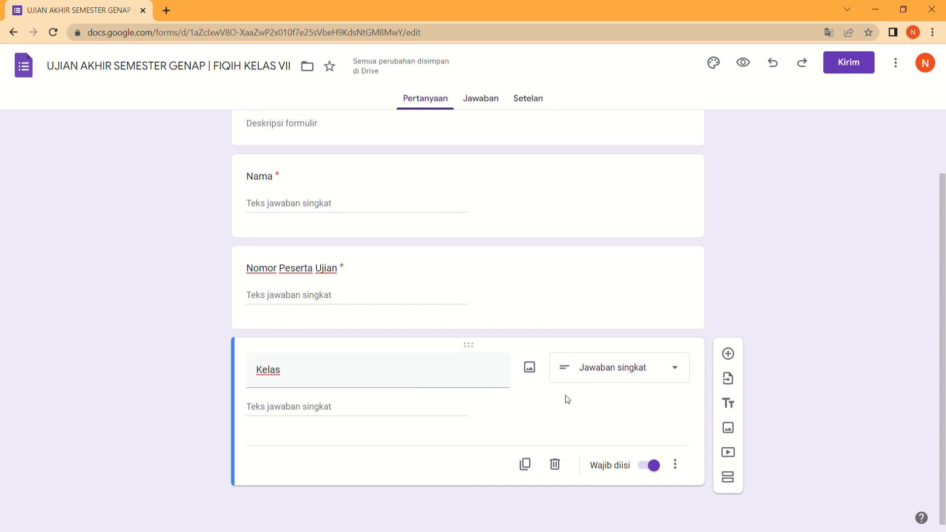
- Change the "Kelas" question to multiple choice (Pilihan ganda) with "VII A" as its first option
click(675, 377)
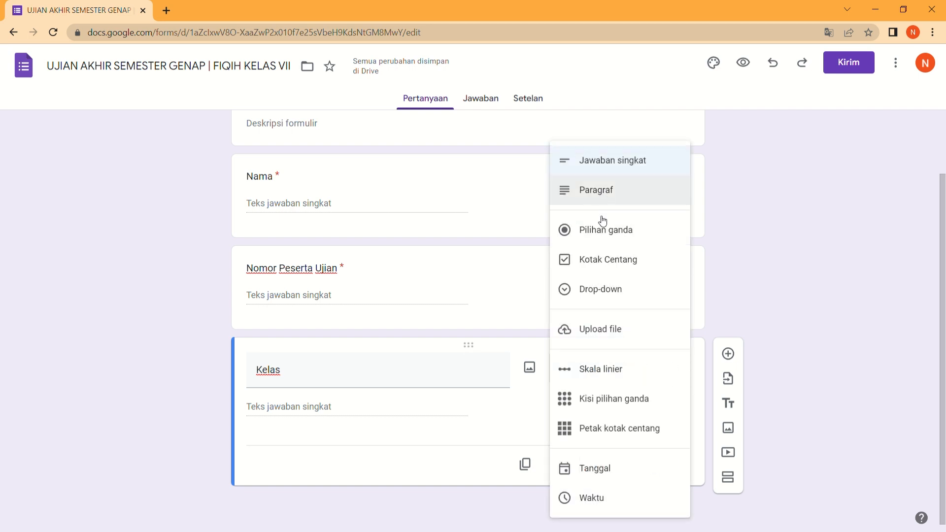
click(603, 230)
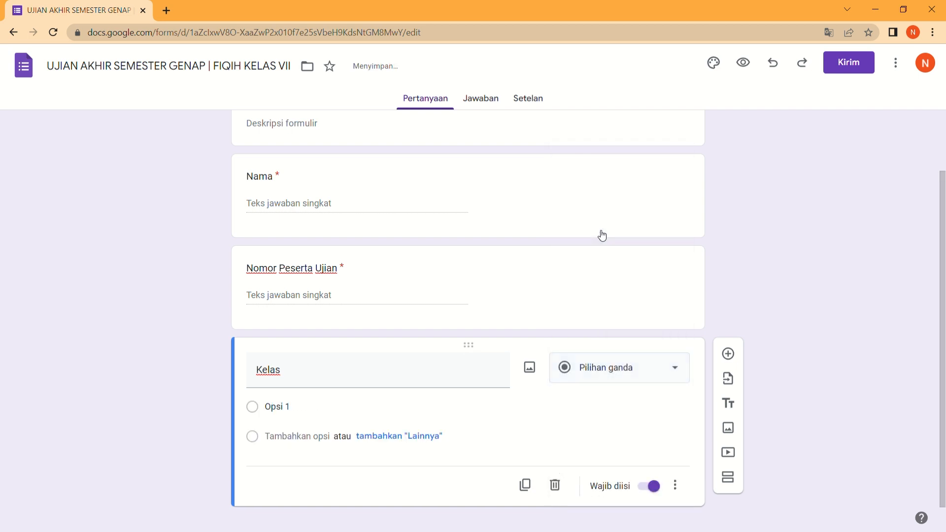
click(299, 411)
text(VI)
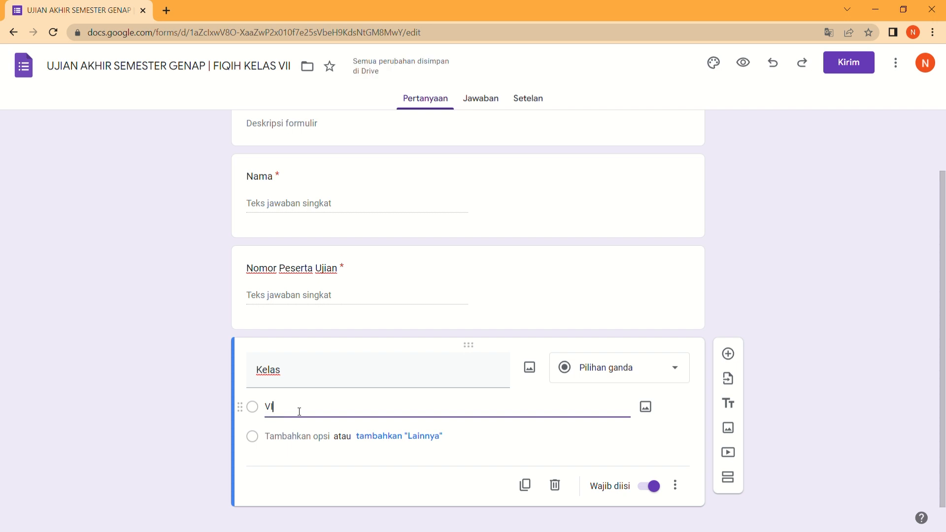
text(I a)
key(BackSpace)
text(A)
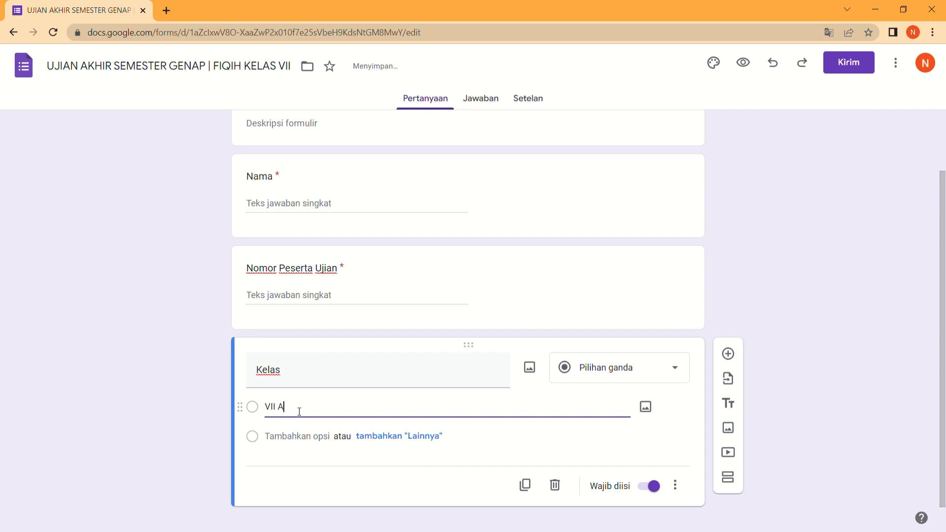
- Add "VII B" as the second option of the "Kelas" question
click(300, 437)
text(VII B)
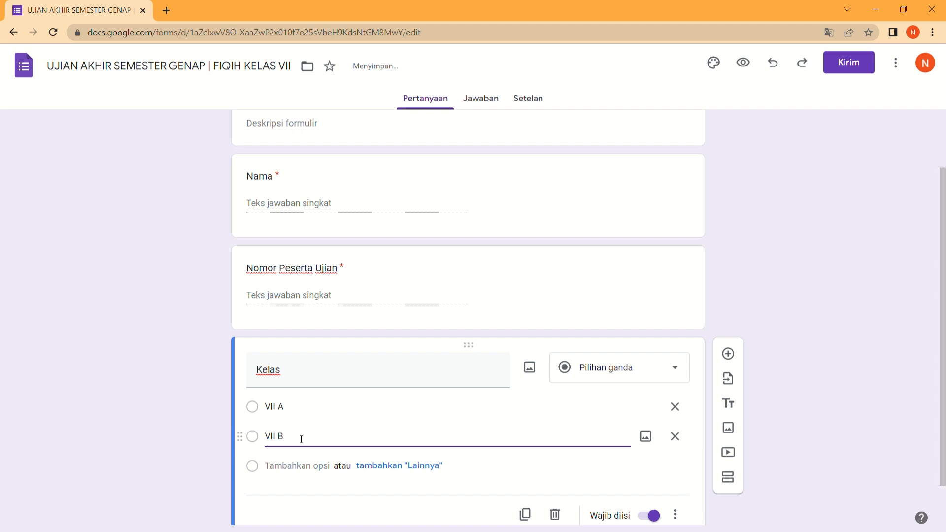
scroll(301, 439, down, 1)
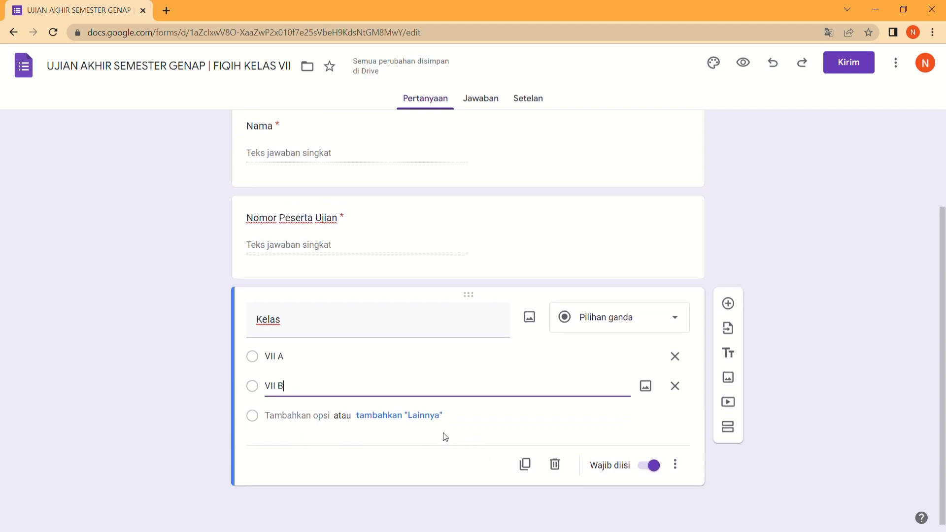
click(443, 434)
- Turn the form into a quiz by enabling "Jadikan ini sebagai kuis" in the form settings
scroll(448, 437, up, 3)
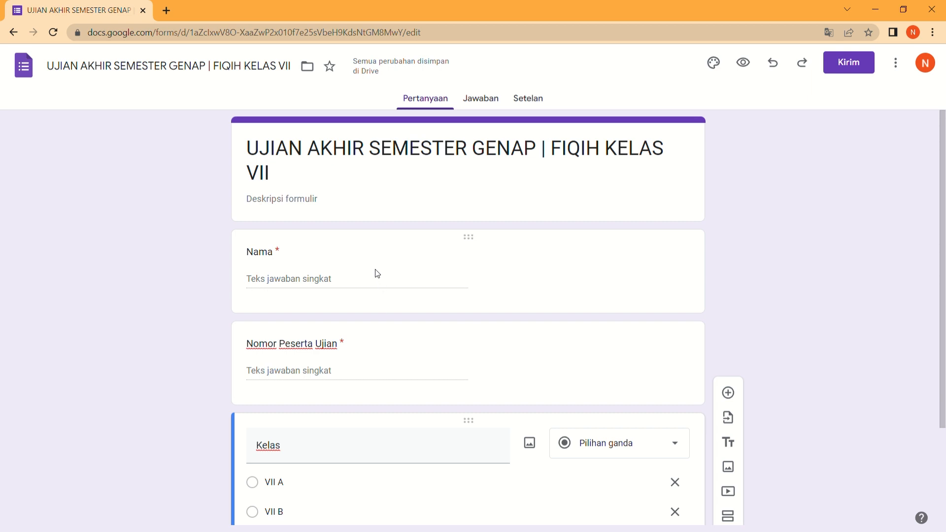
scroll(390, 478, down, 2)
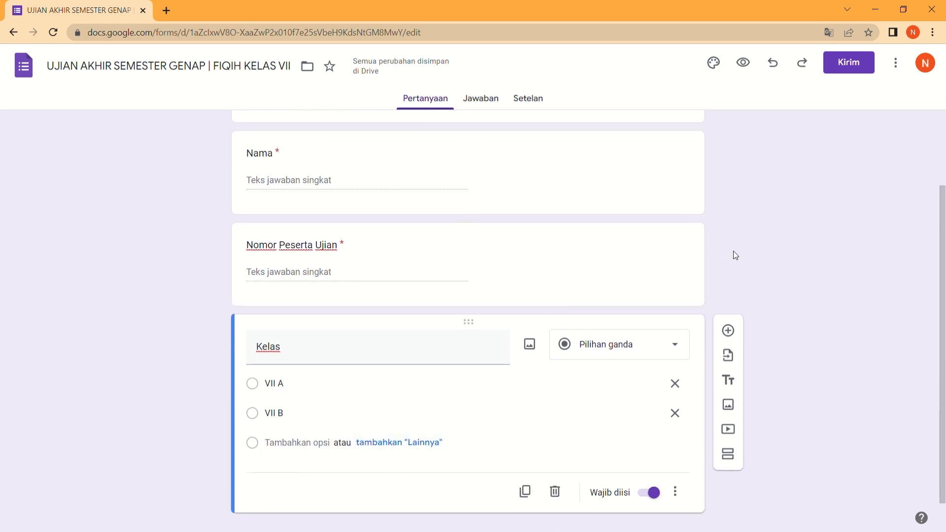
scroll(496, 204, up, 2)
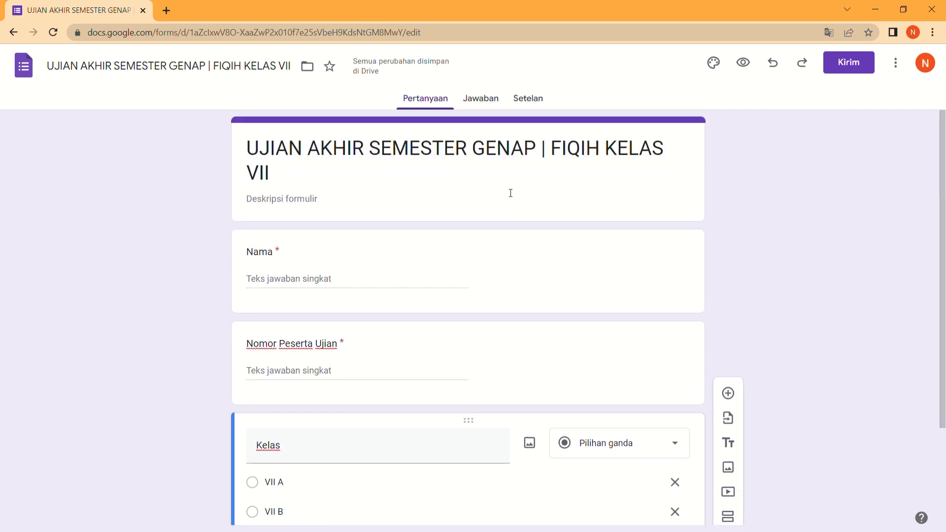
click(519, 101)
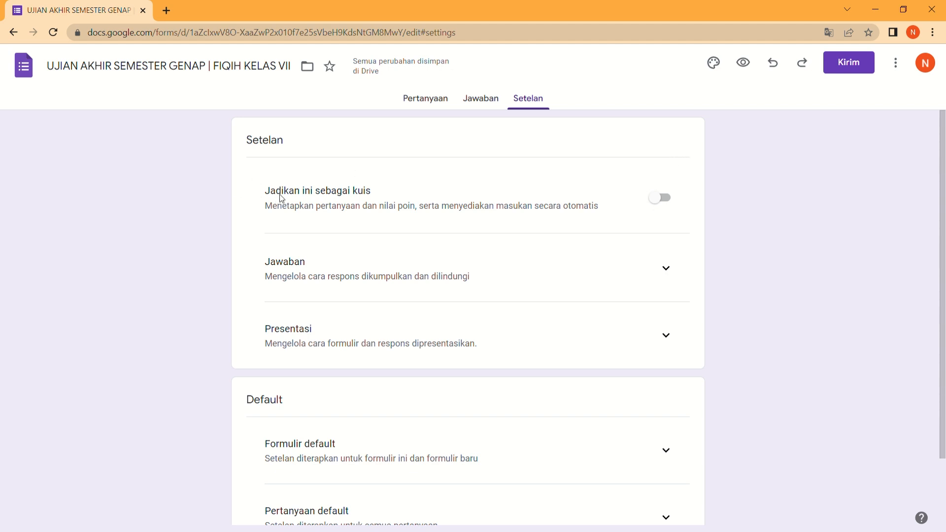
click(665, 199)
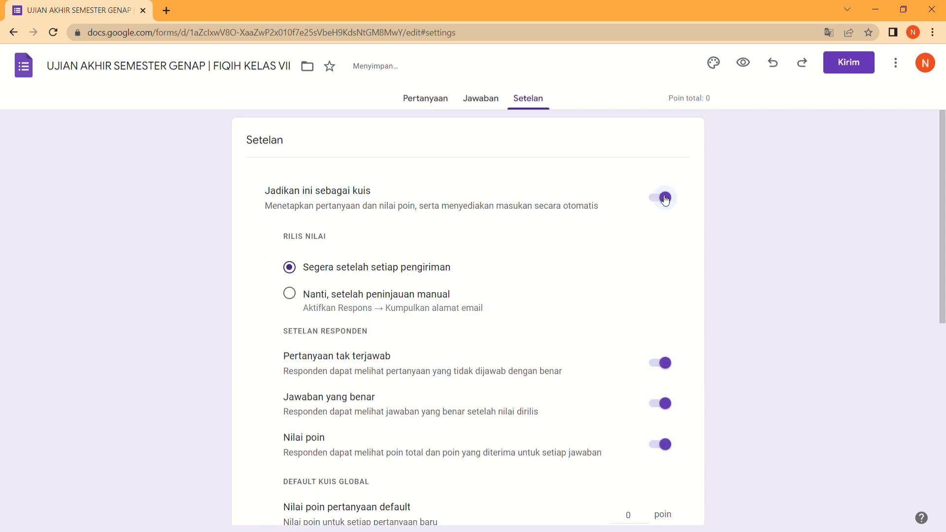
- Set the default point value for new questions (Nilai poin pertanyaan default) to 2
scroll(585, 277, down, 1)
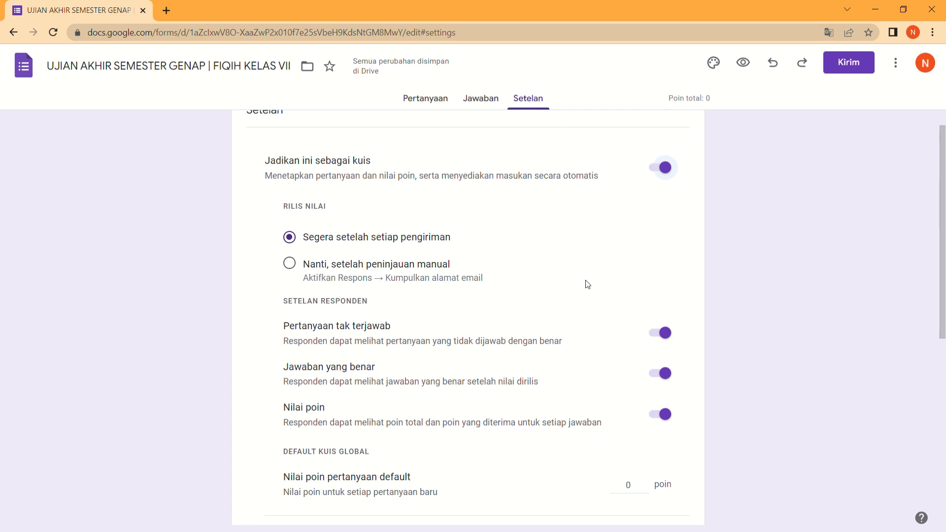
scroll(587, 281, down, 3)
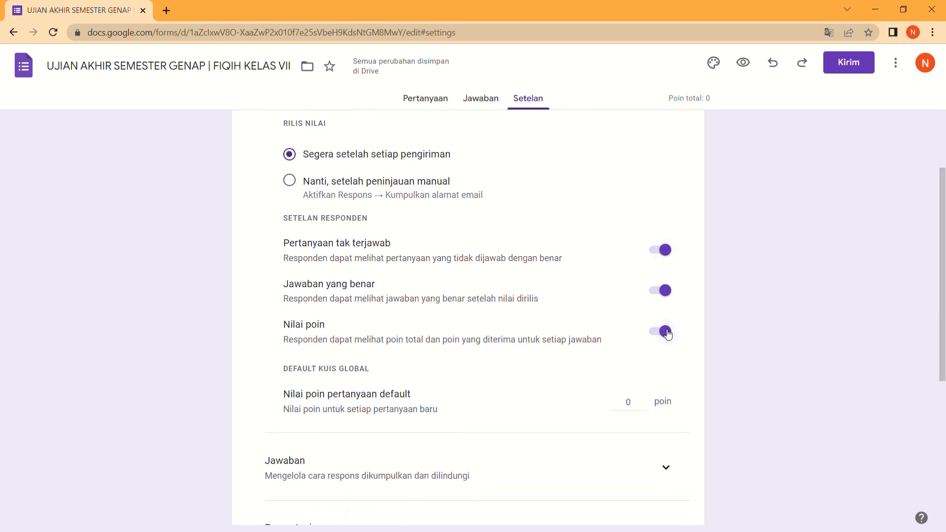
scroll(668, 334, down, 2)
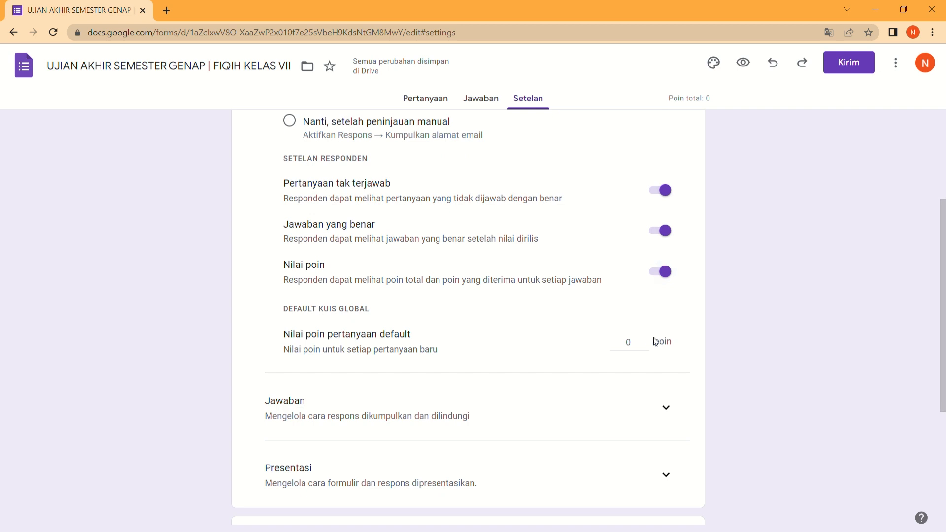
click(646, 340)
click(646, 340)
click(665, 319)
- Limit each respondent to one submission with "Batasi ke 1 jawaban" in the Jawaban settings
scroll(666, 319, down, 1)
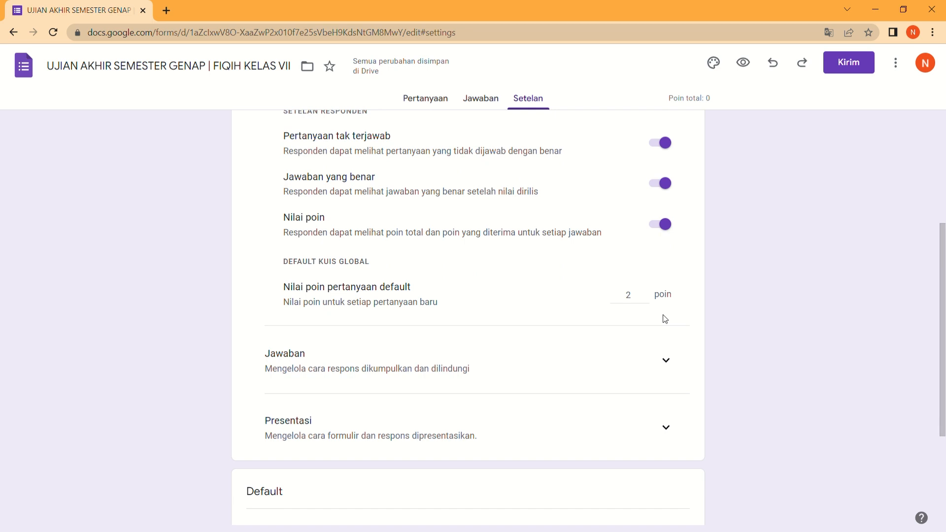
scroll(665, 318, down, 2)
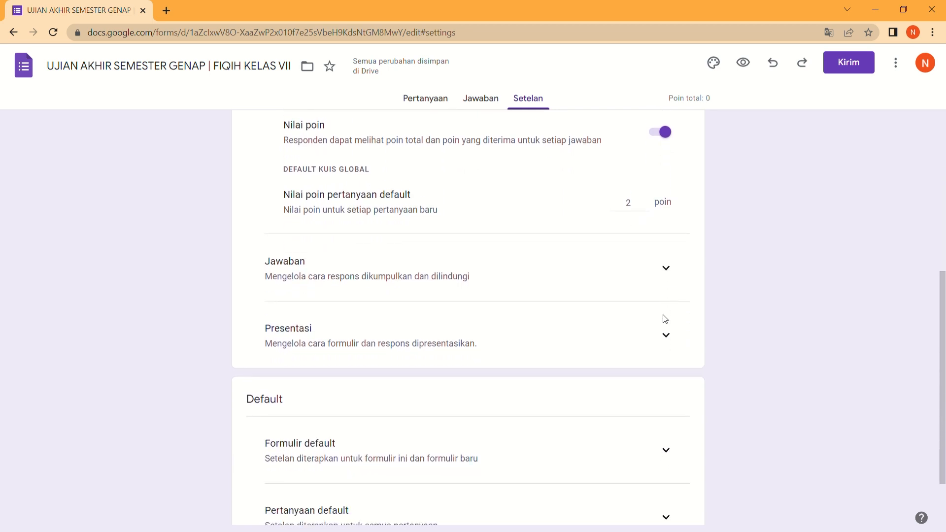
click(667, 269)
scroll(665, 270, down, 2)
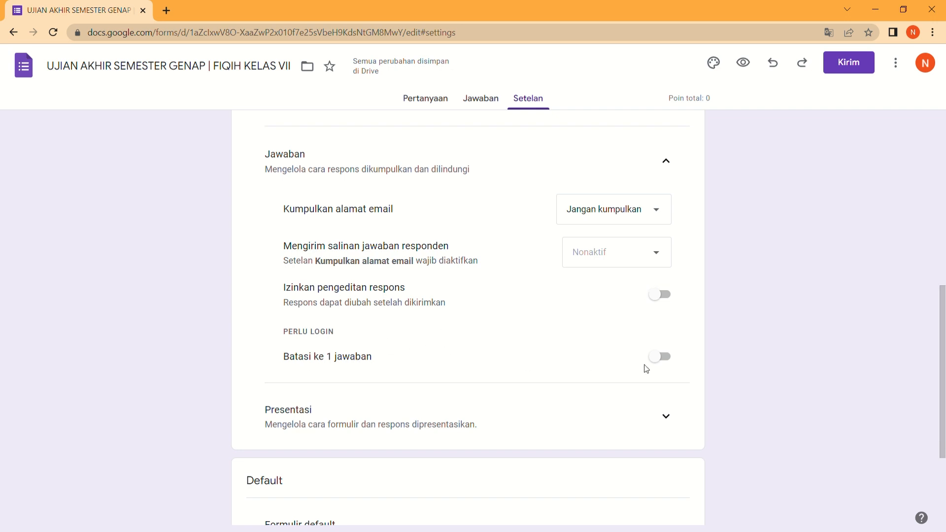
click(663, 360)
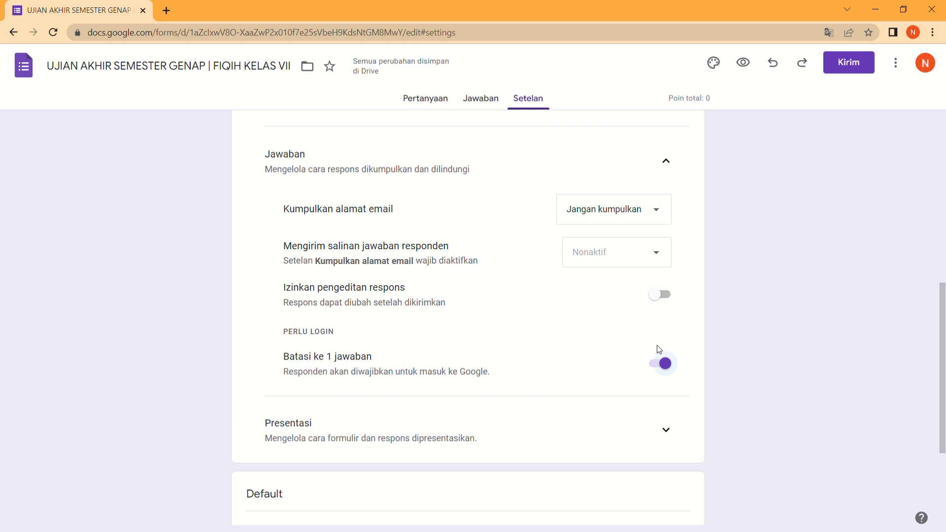
- Enable "Tampilkan status progres" and "Acak urutan pertanyaan" in the Presentasi settings
scroll(659, 349, down, 1)
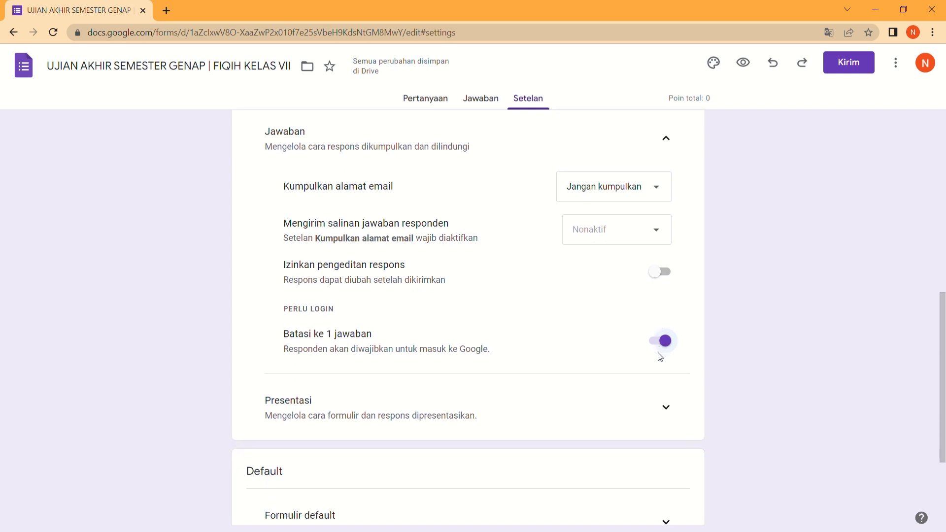
scroll(661, 351, down, 1)
scroll(659, 359, down, 1)
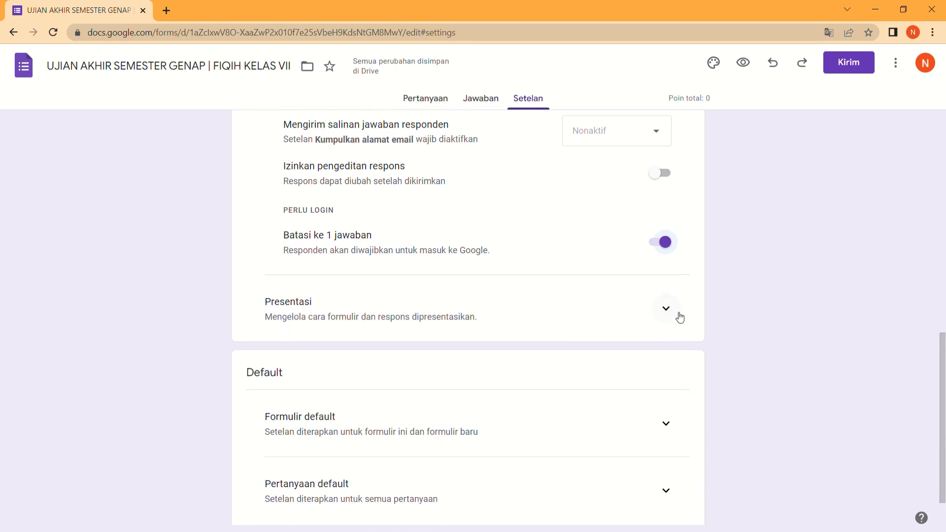
click(668, 309)
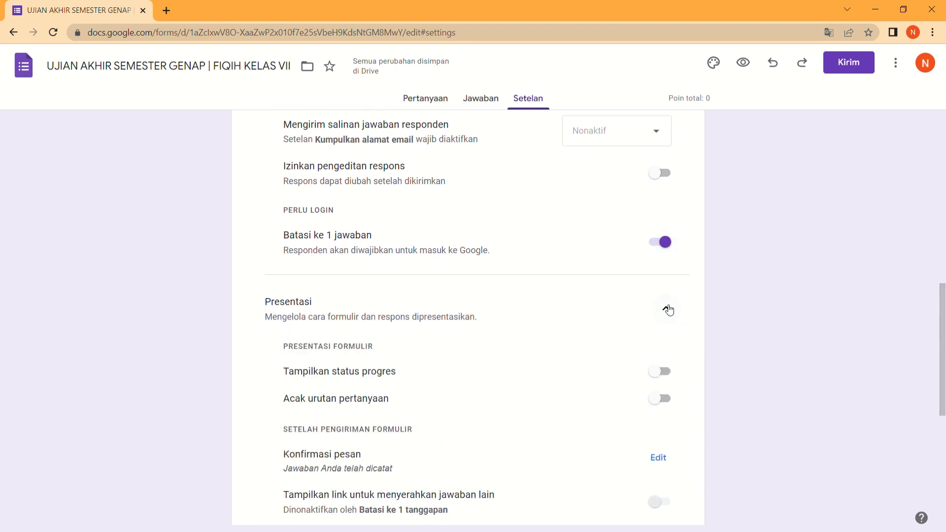
scroll(668, 310, down, 2)
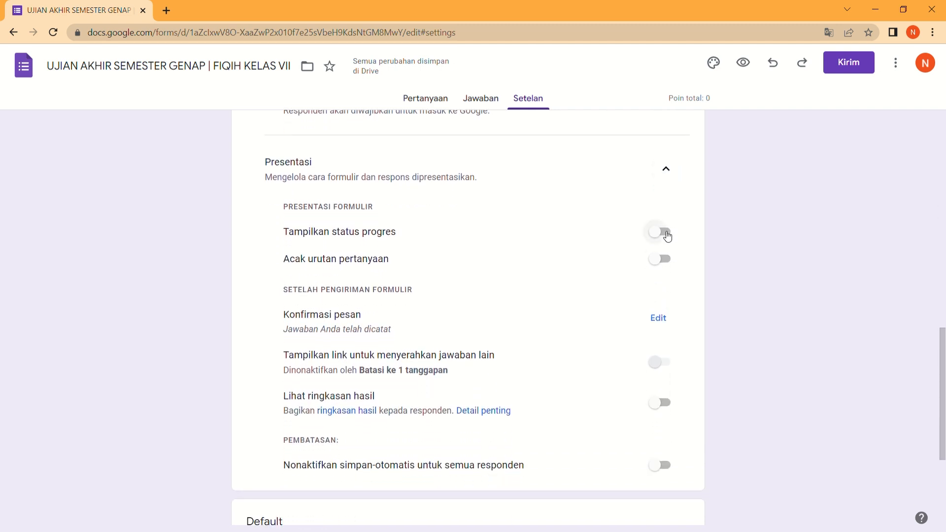
click(667, 234)
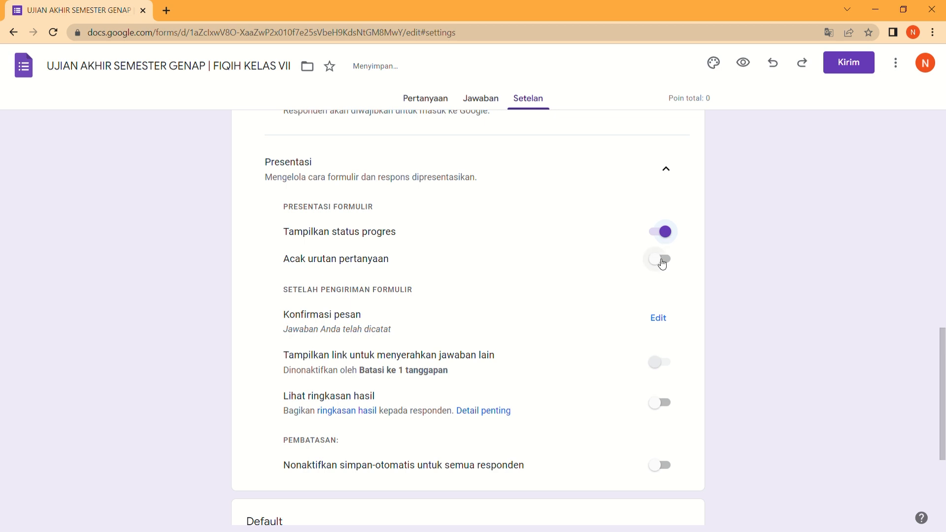
click(662, 262)
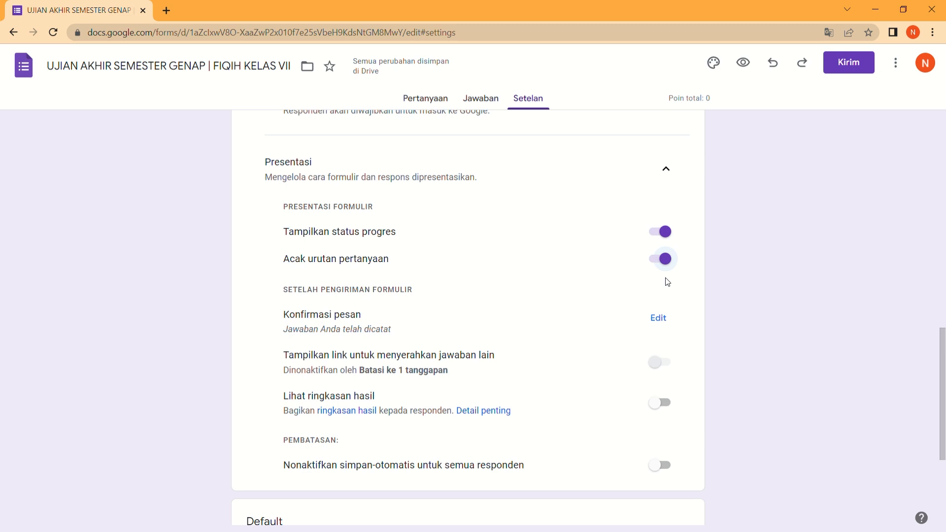
- Add a question after "Kelas" with the text "Pengertian salat jamak adalah ...", taken from SOAL FIQH 07.docx in WPS Office
scroll(668, 282, up, 3)
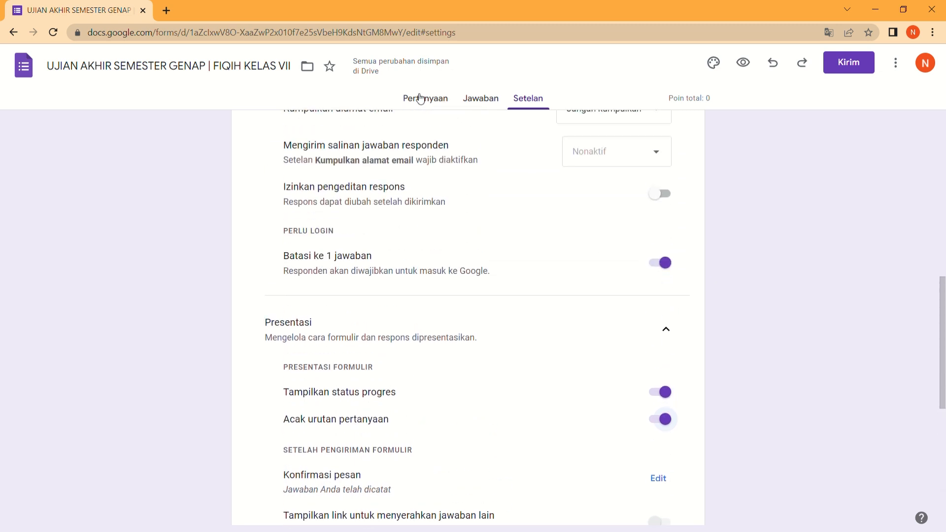
click(427, 109)
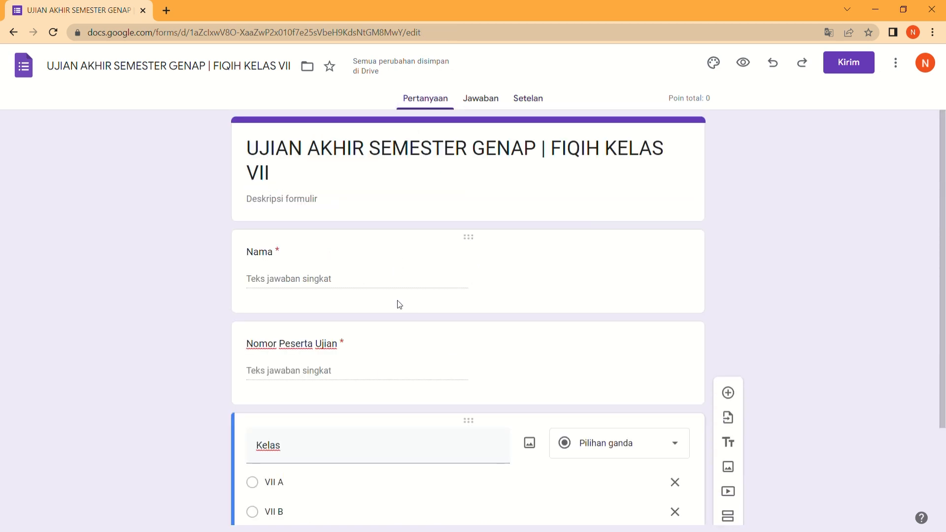
scroll(399, 304, down, 3)
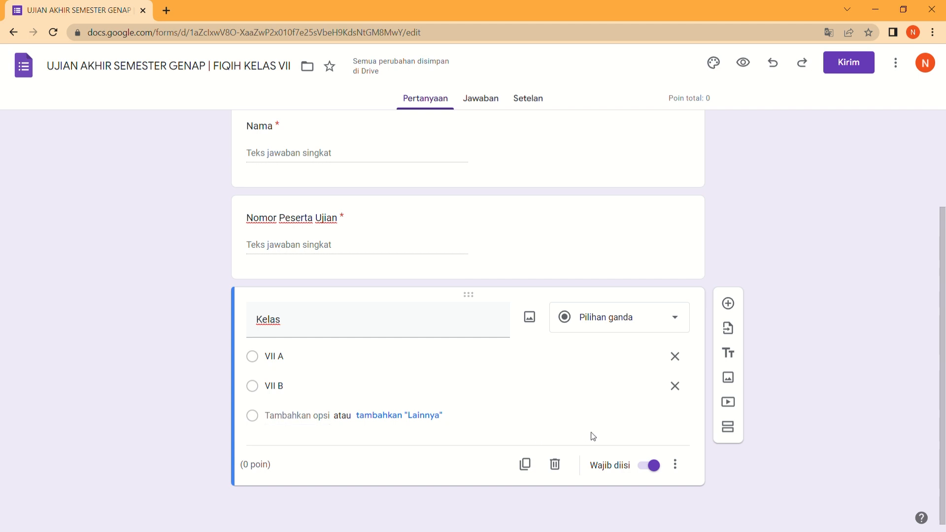
click(728, 304)
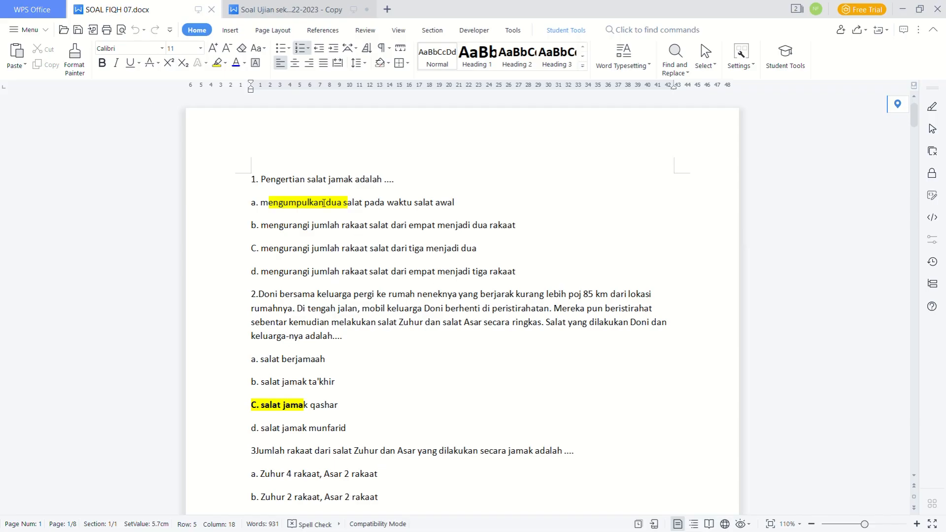
drag(267, 184, 411, 190)
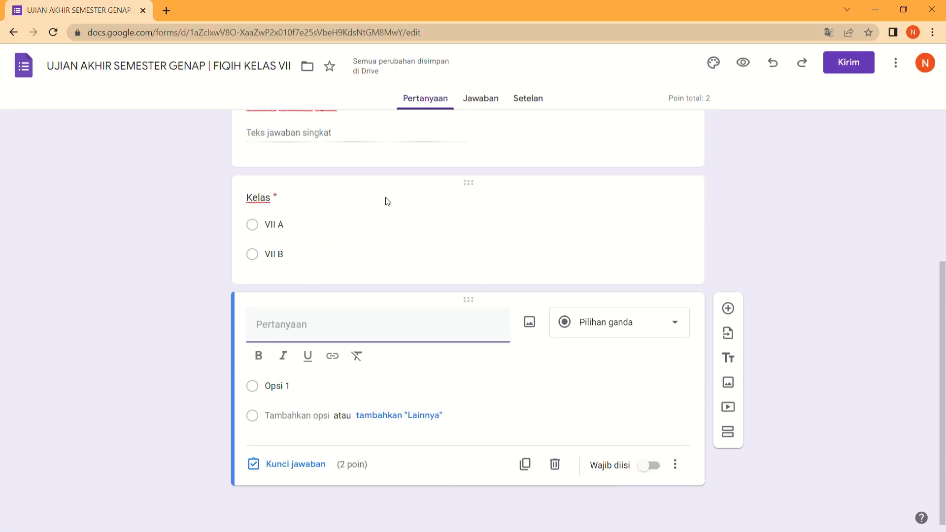
text(Pengertian salat jamak adalah ...)
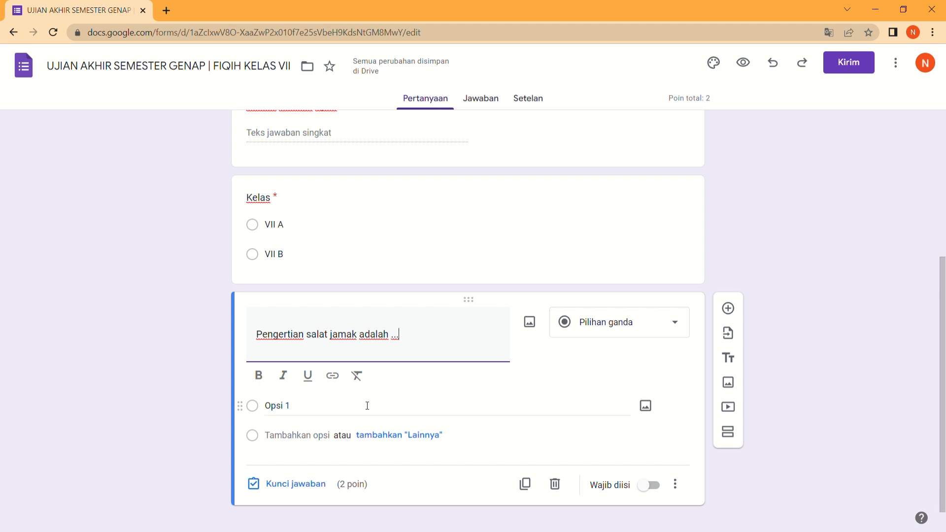
- Copy answers a to d of question 1 from SOAL FIQH 07.docx in WPS Office into the new Google Forms question as its options
key(alt+Tab)
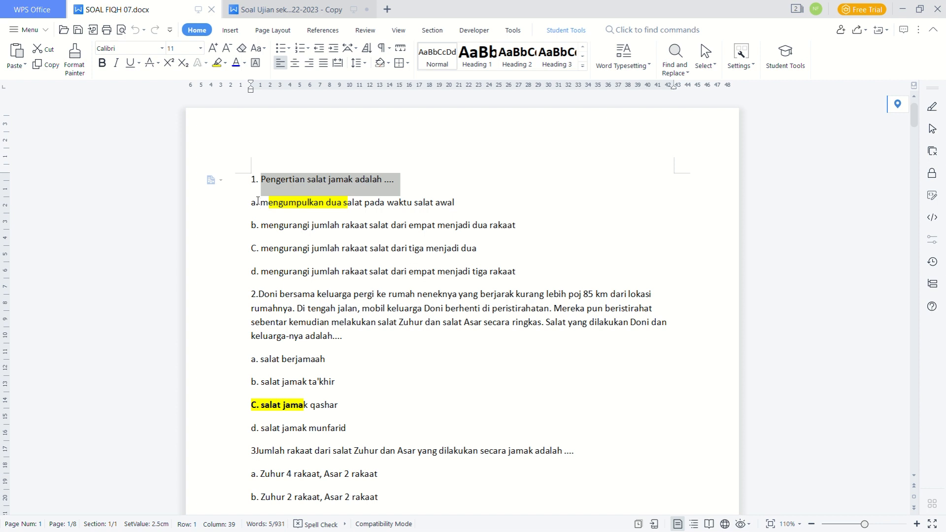
key(Home)
drag(254, 204, 542, 282)
key(ctrl+c)
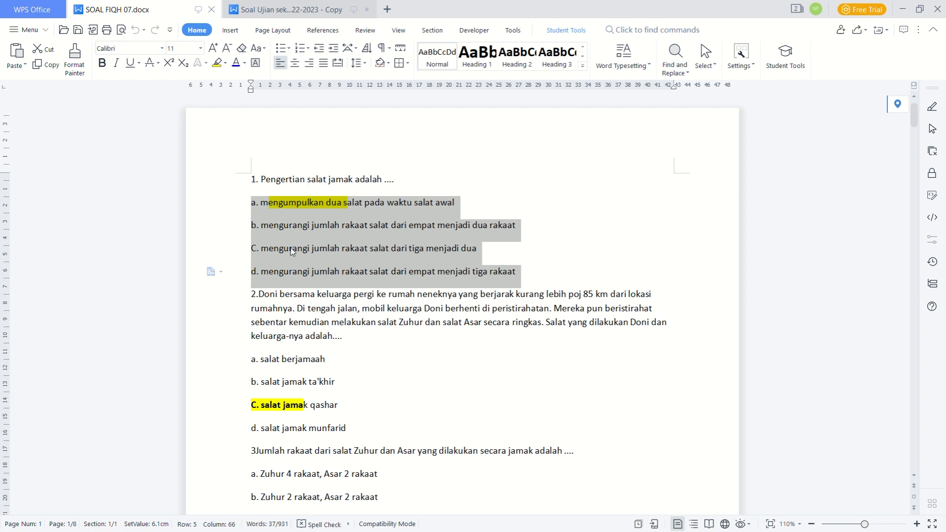
click(518, 265)
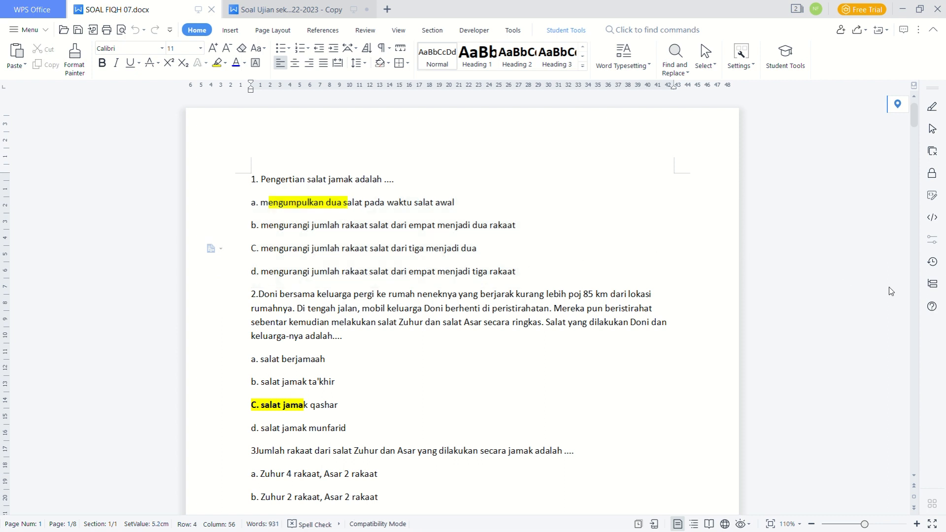
click(347, 391)
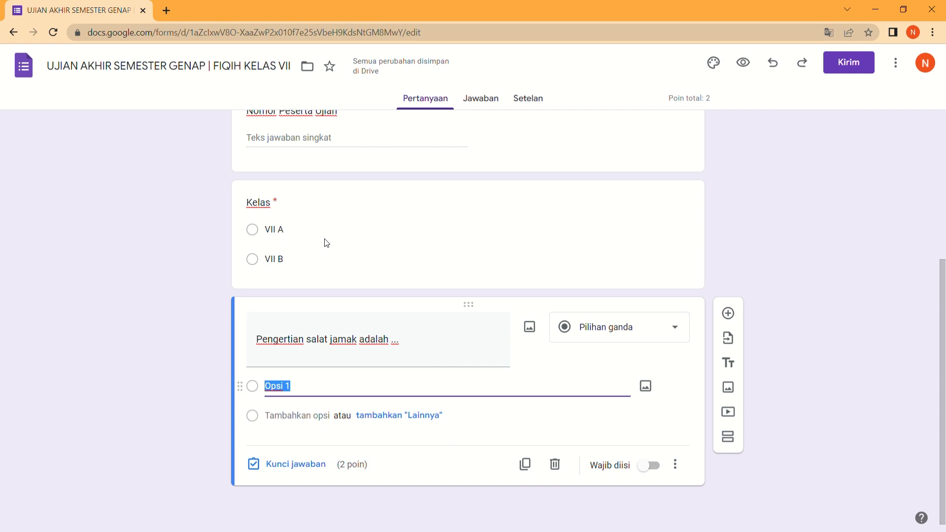
key(ctrl+v)
key(alt+Tab)
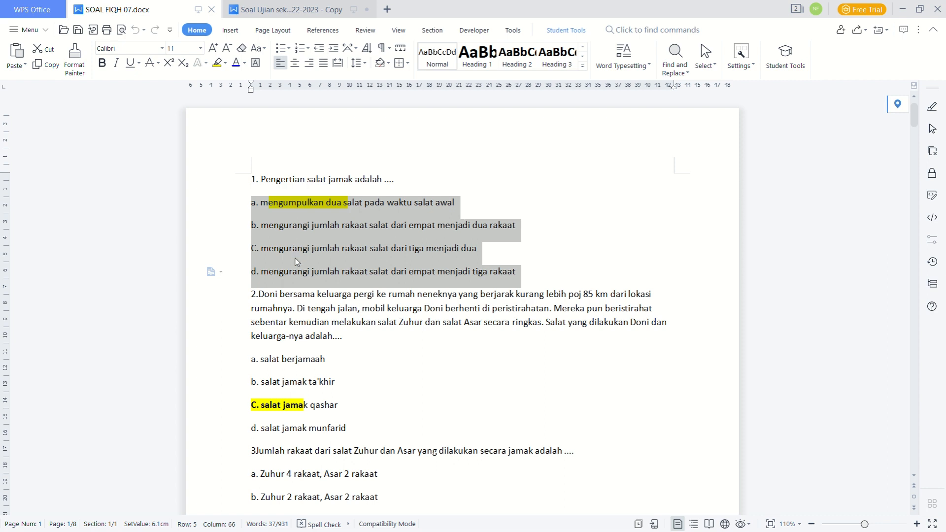
key(alt+Tab)
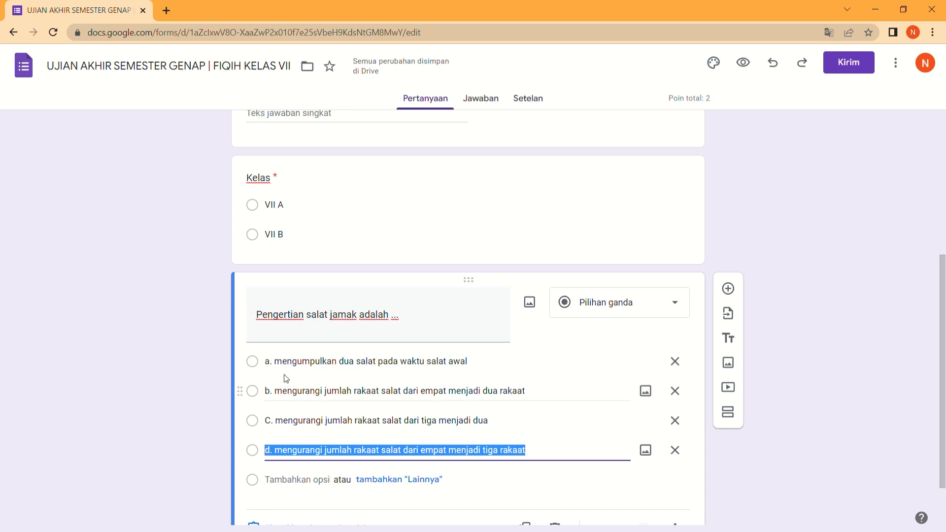
- Make the "Pengertian salat jamak adalah ..." question required
scroll(266, 384, down, 1)
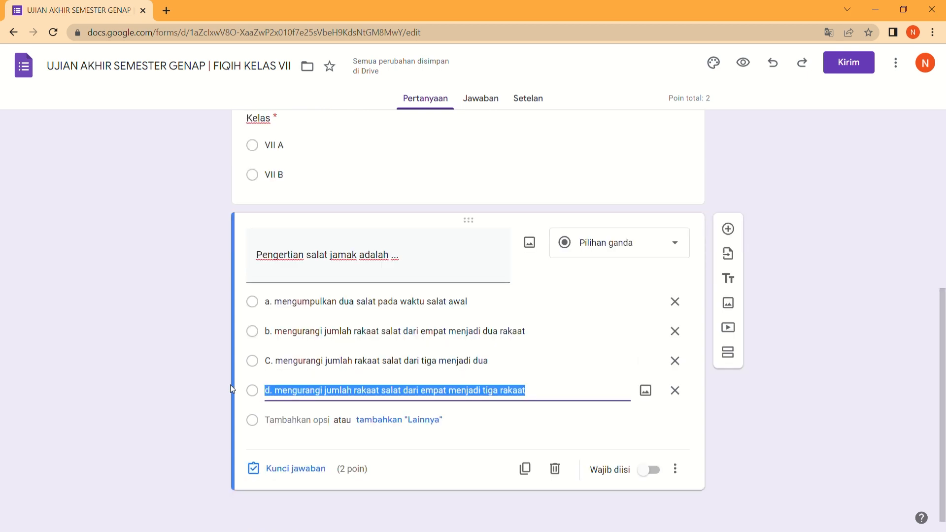
click(221, 400)
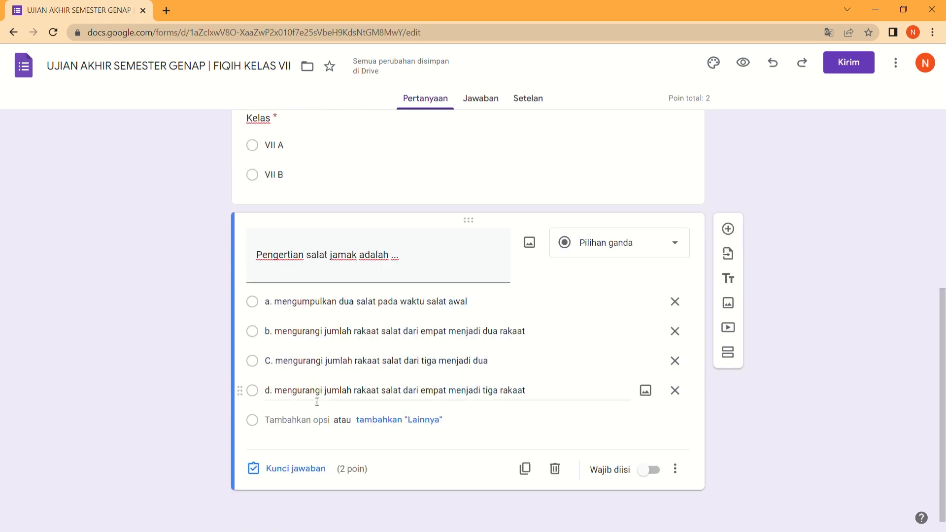
click(659, 472)
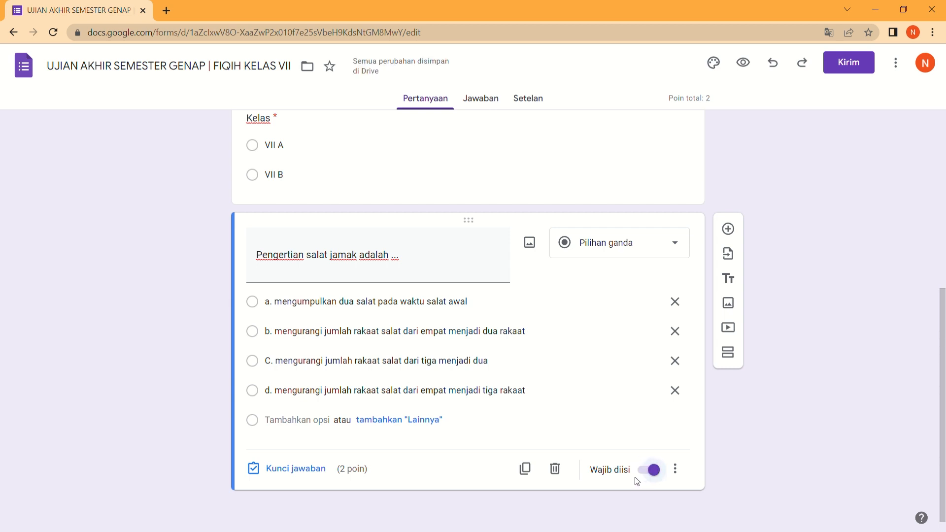
- Mark option a as the correct answer in the key of the "Pengertian salat jamak adalah ..." question
click(305, 474)
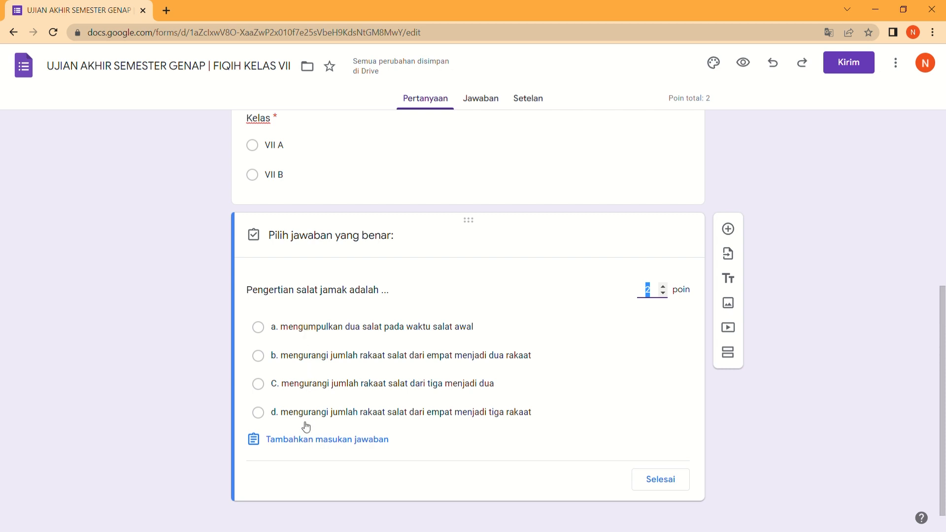
click(258, 327)
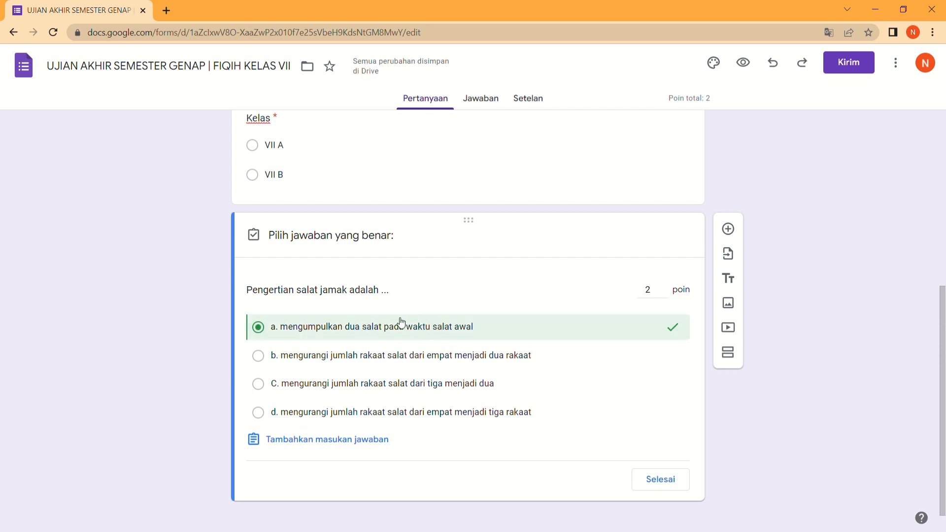
click(660, 479)
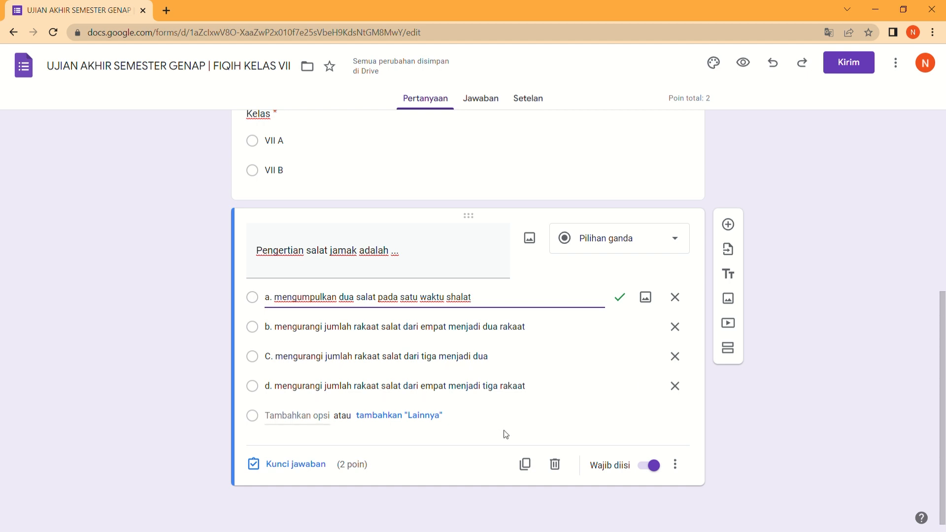
- Duplicate the "Pengertian salat jamak adalah ..." question and replace the copy's text with question 2 from SOAL FIQH 07.docx in WPS Office
click(526, 465)
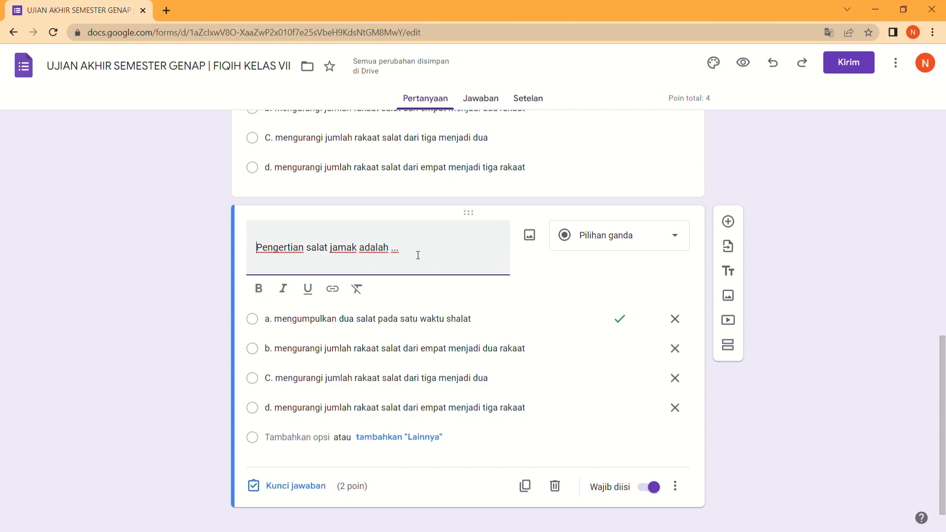
key(alt+Tab)
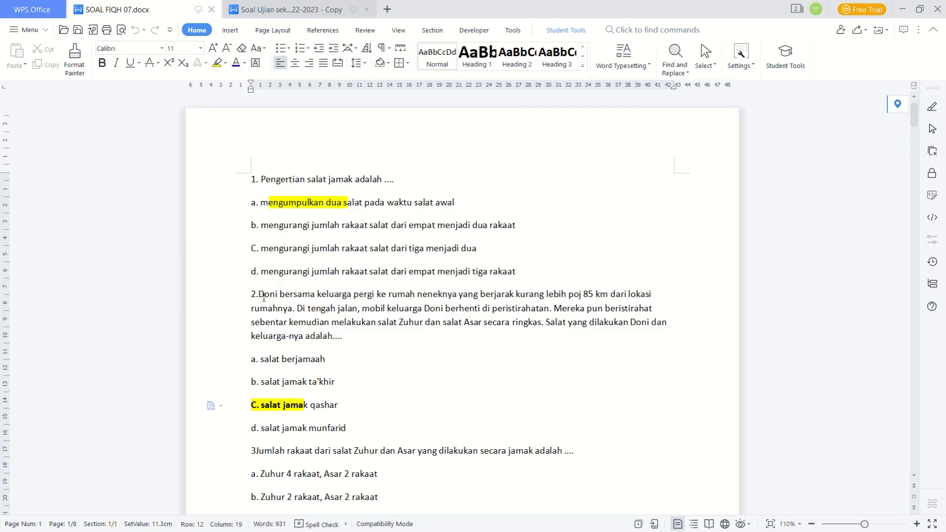
drag(265, 298, 351, 341)
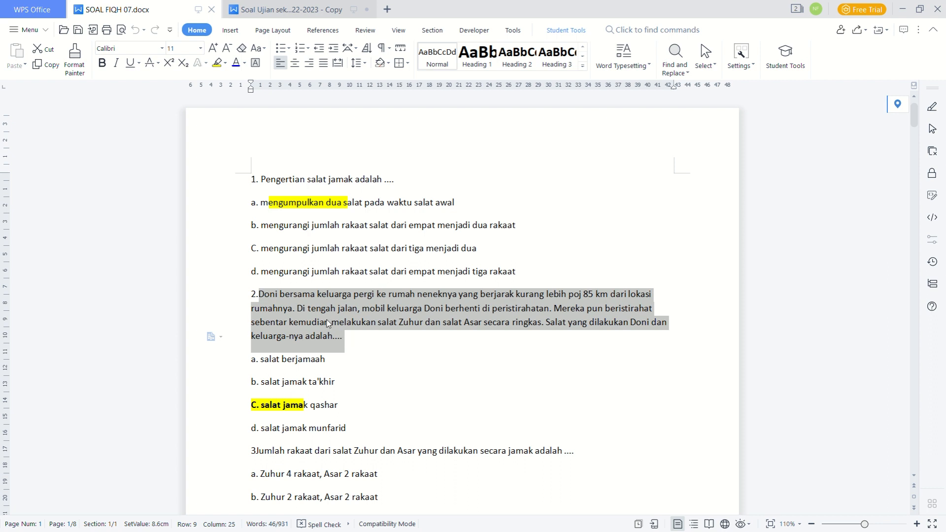
key(ctrl+c)
click(344, 350)
key(alt+Tab)
triple_click(344, 250)
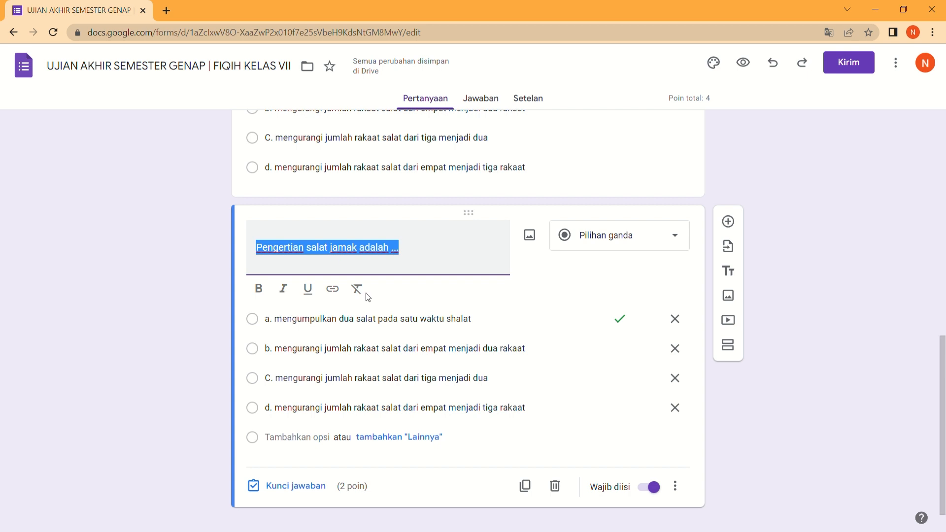
key(ctrl+v)
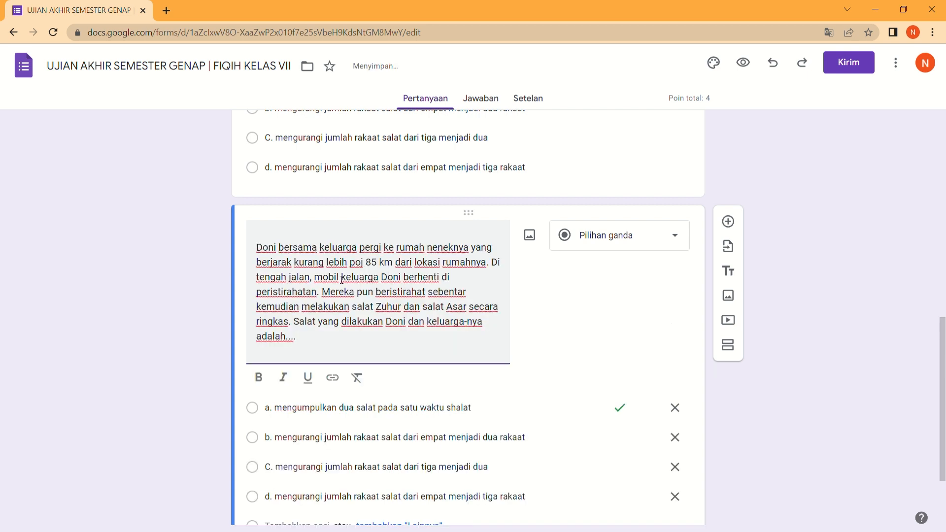
- Delete the inherited options a, b and C from the duplicated question
scroll(357, 297, down, 2)
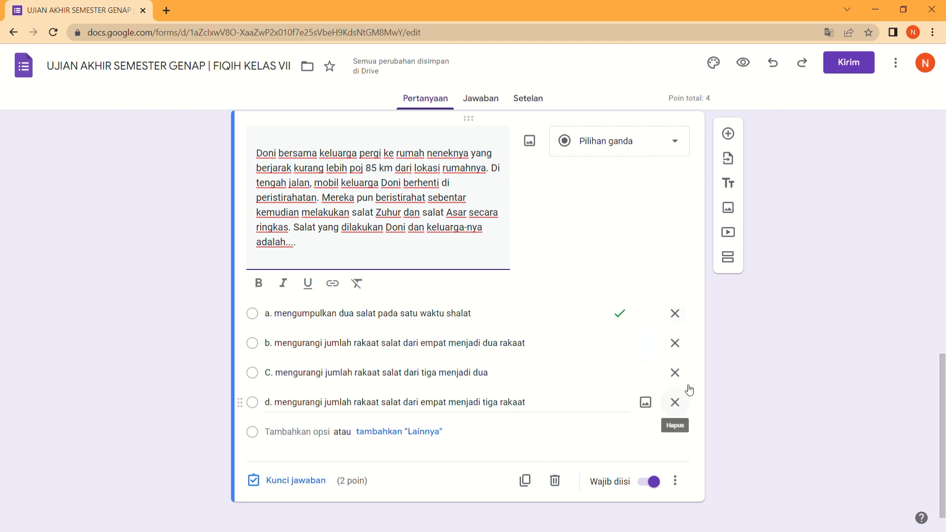
click(676, 311)
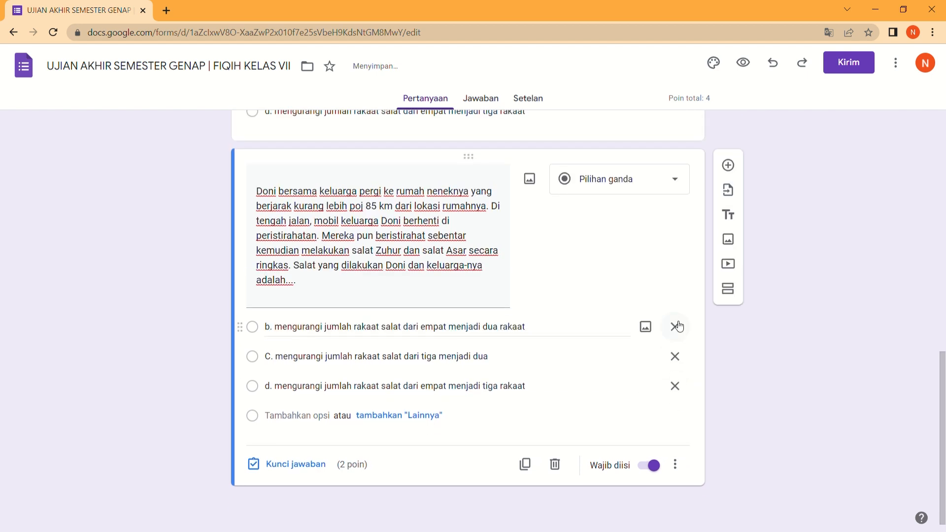
click(677, 325)
click(675, 357)
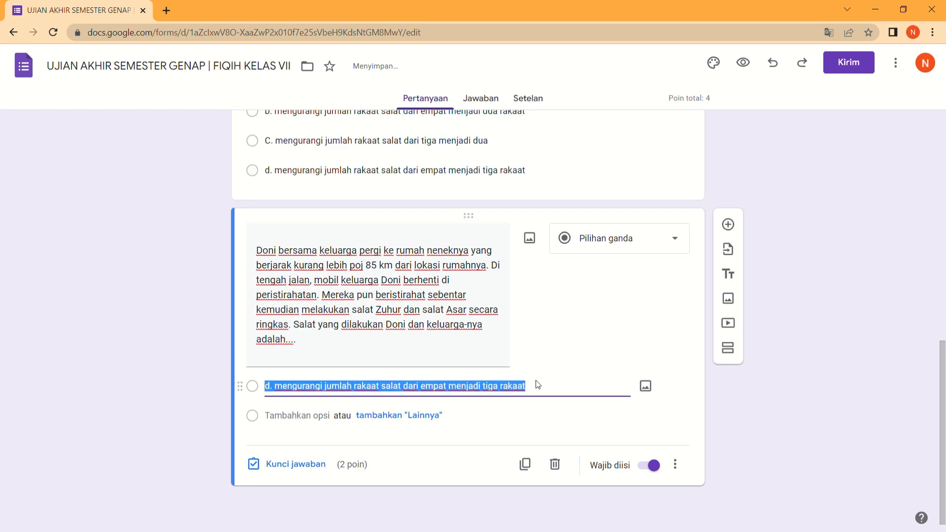
- Replace the remaining option d with answers a to d of question 2, copied from SOAL FIQH 07.docx in WPS Office
key(alt+Tab)
drag(250, 358, 324, 433)
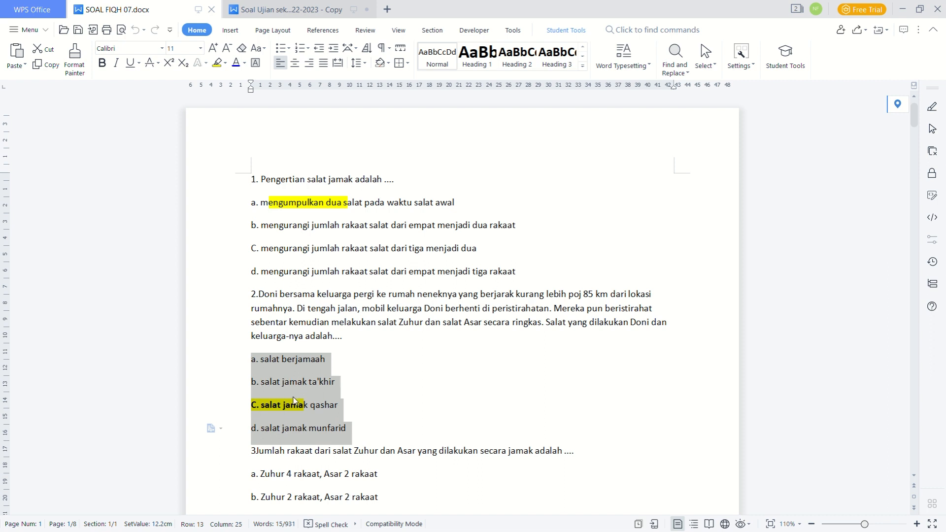
key(alt+Tab)
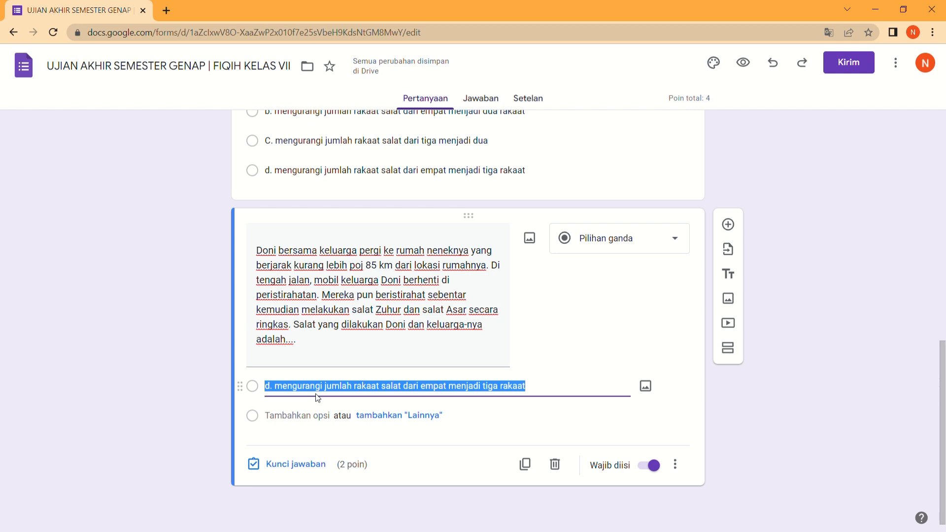
key(ctrl+v)
scroll(318, 398, down, 2)
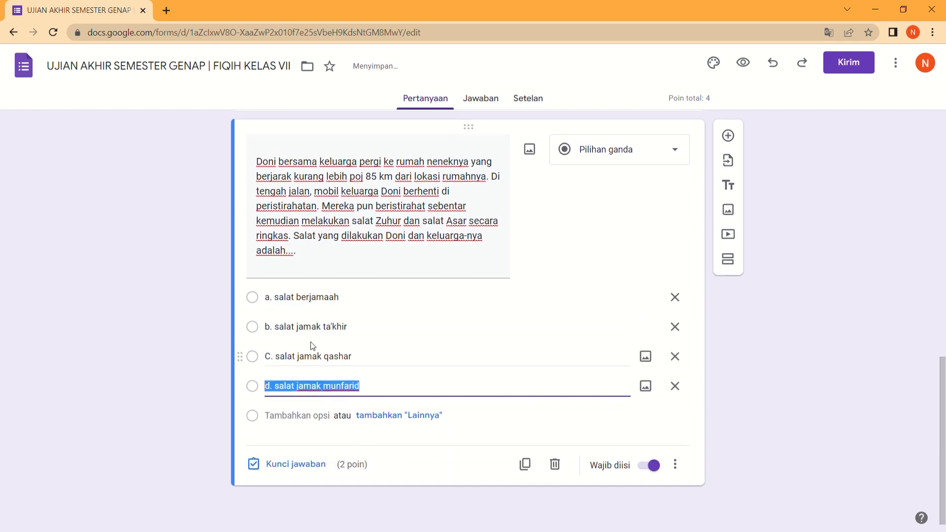
click(311, 436)
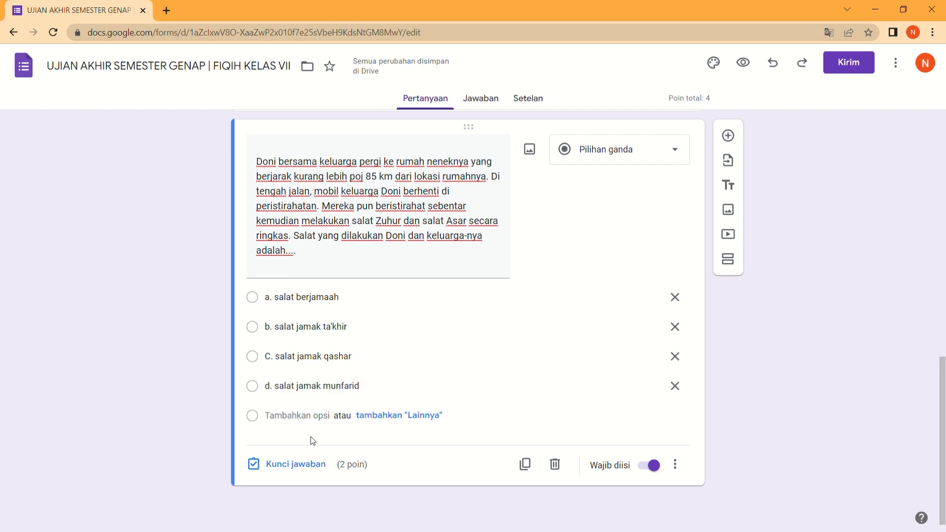
- Set "C. salat jamak qashar" as question 2's correct answer, checking the highlighted answer in the WPS Office document
click(302, 470)
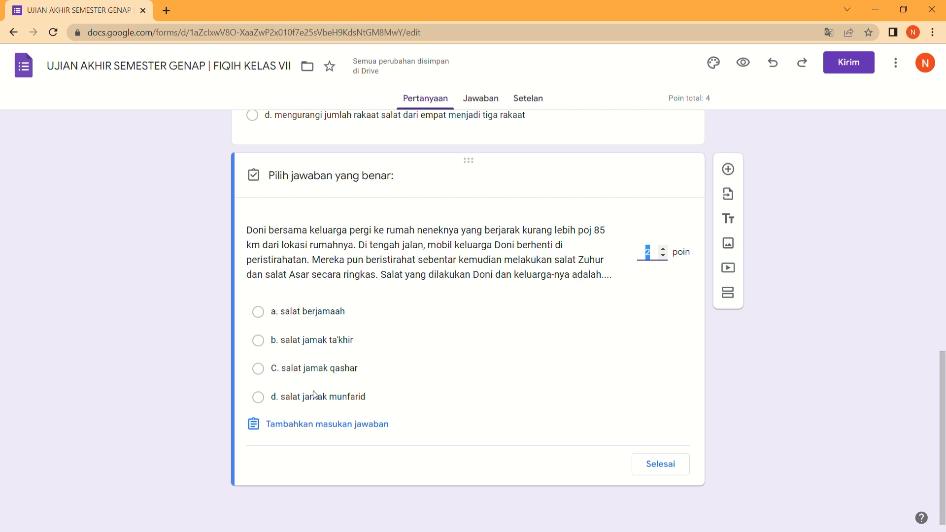
key(alt+Tab)
key(alt+Tab)
click(258, 371)
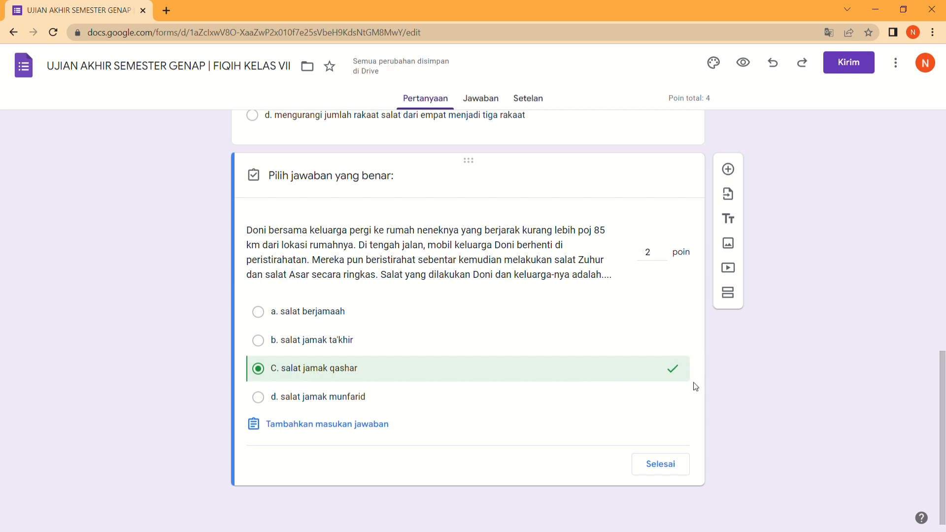
click(660, 465)
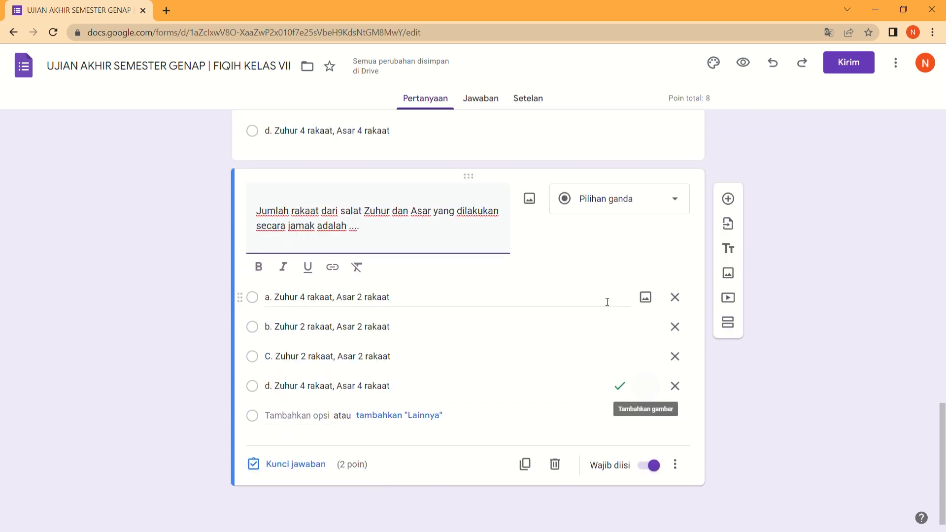
- Change the last duplicate of the "Jumlah rakaat dari salat Zuhur dan Asar" question to the Paragraf type
scroll(607, 301, up, 2)
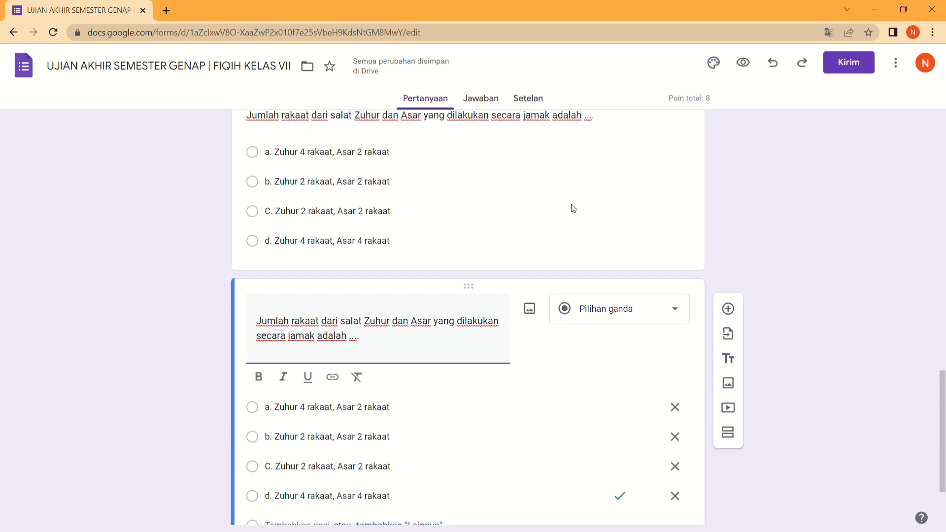
scroll(572, 208, up, 3)
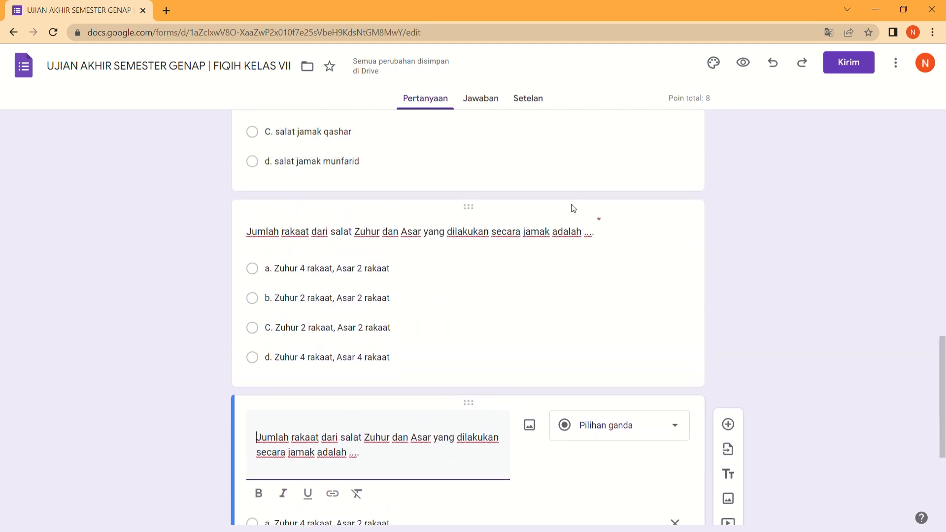
click(529, 351)
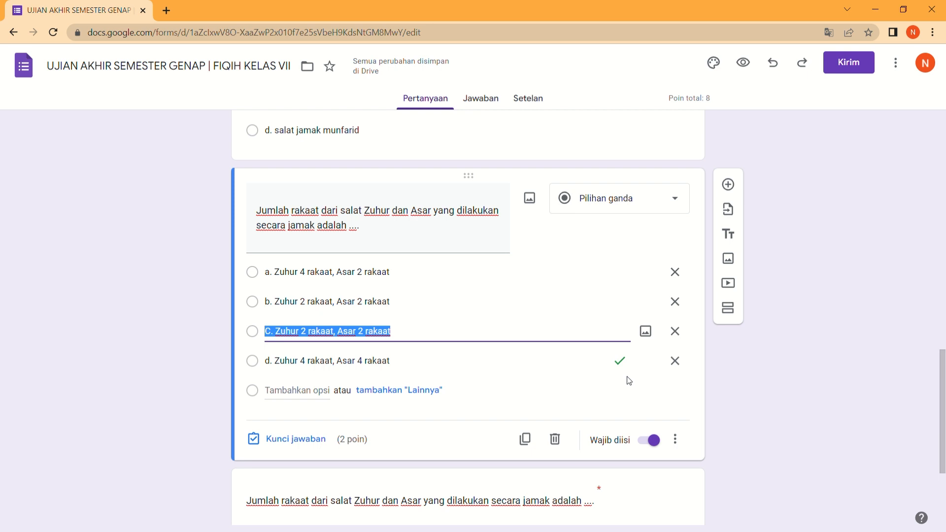
scroll(628, 380, down, 3)
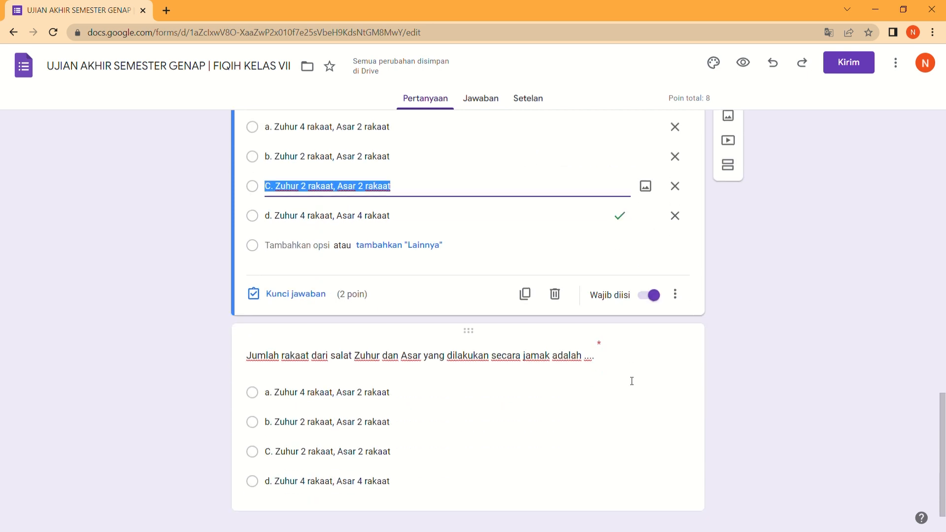
click(629, 380)
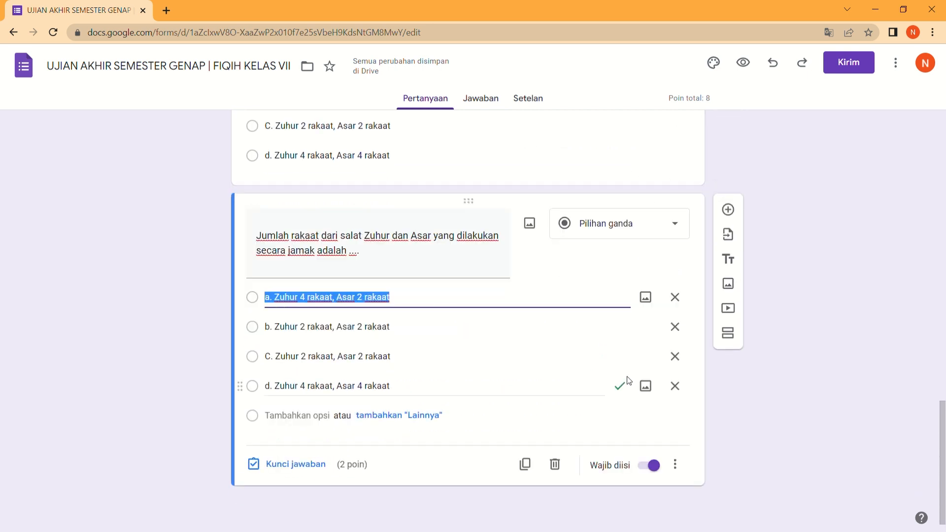
click(672, 227)
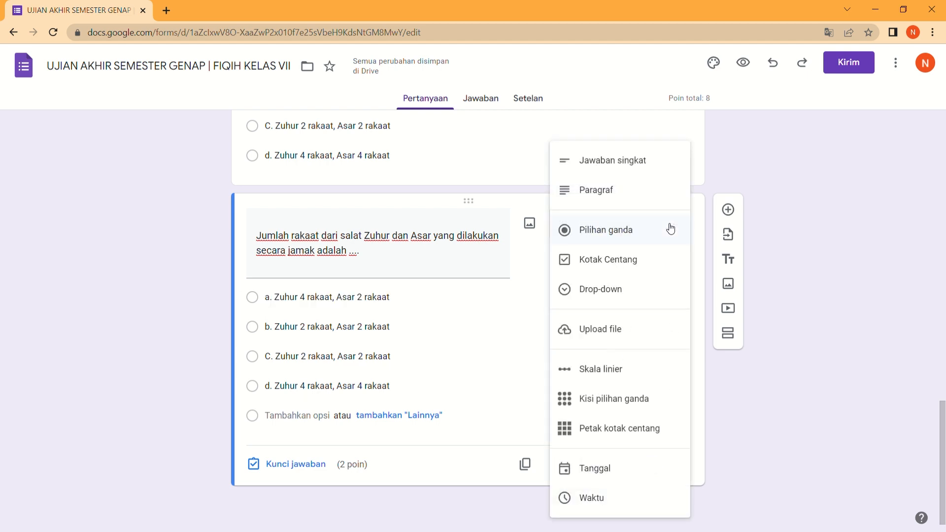
click(645, 190)
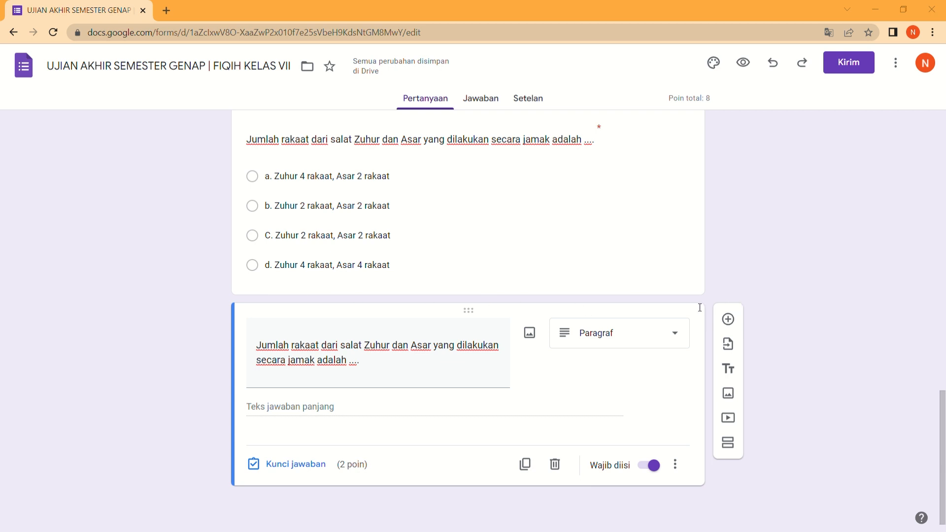
- Replace the Paragraf question's text with the essay question on praying dzuhur and ashar aboard a plane from 11.00 to 17.00, without the leading "1."
triple_click(374, 377)
text(1. Fadil berada di pesawat dari pukul 11.00 sampai pukul 17.00, maka fadil harus mengerjakan shalat dzuhur dan ashar di pesawat. bagaimana cara fadil untuk melaksanakan sholat dalam pesawat? Jelaskan!)
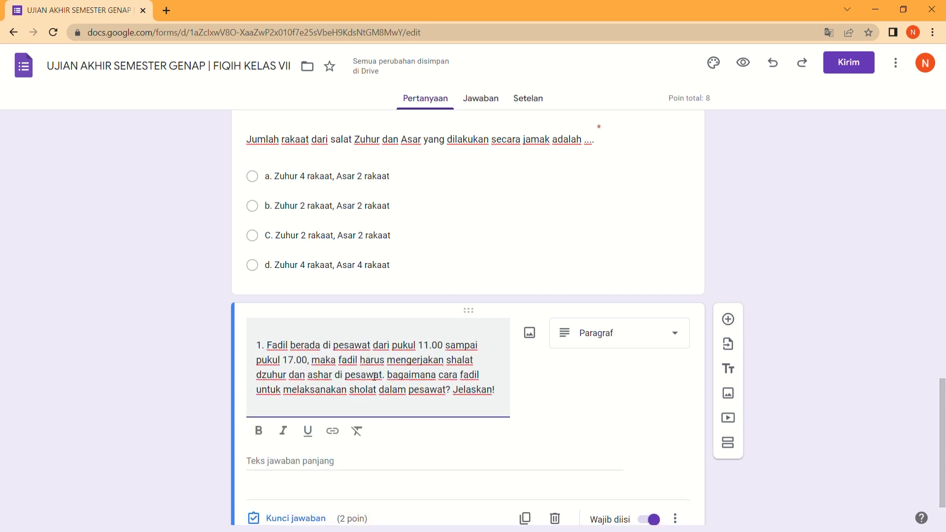
click(271, 352)
key(BackSpace)
key(BackSpace)
key(BackSpace)
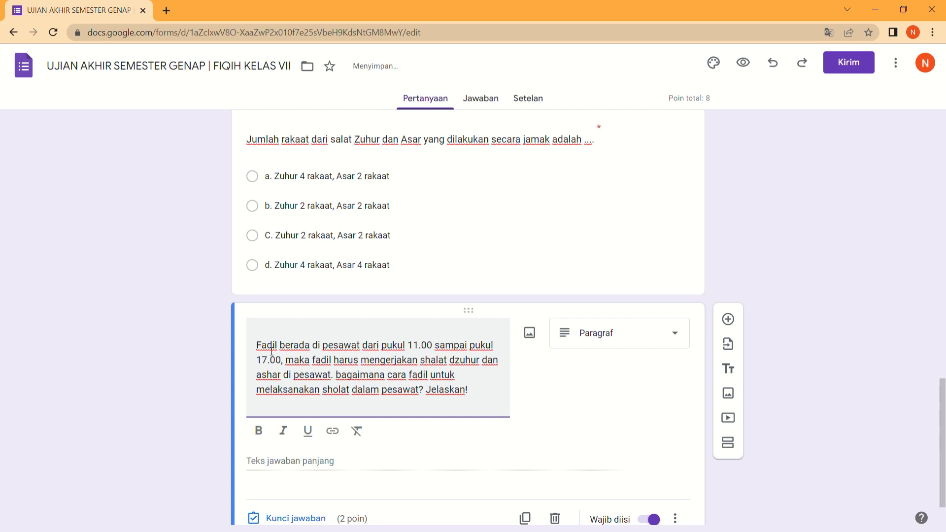
scroll(393, 369, down, 1)
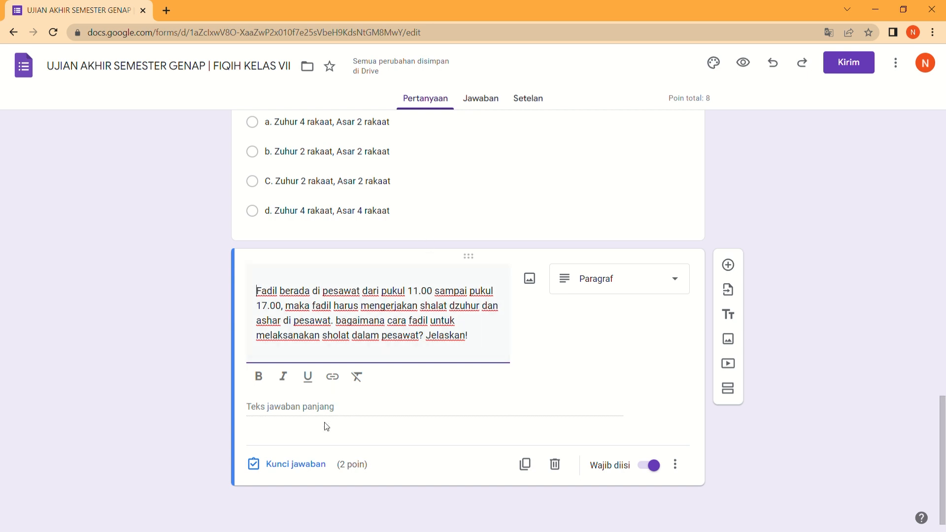
- Set the essay question's score to 0 points in its answer key and finish editing the key
click(384, 191)
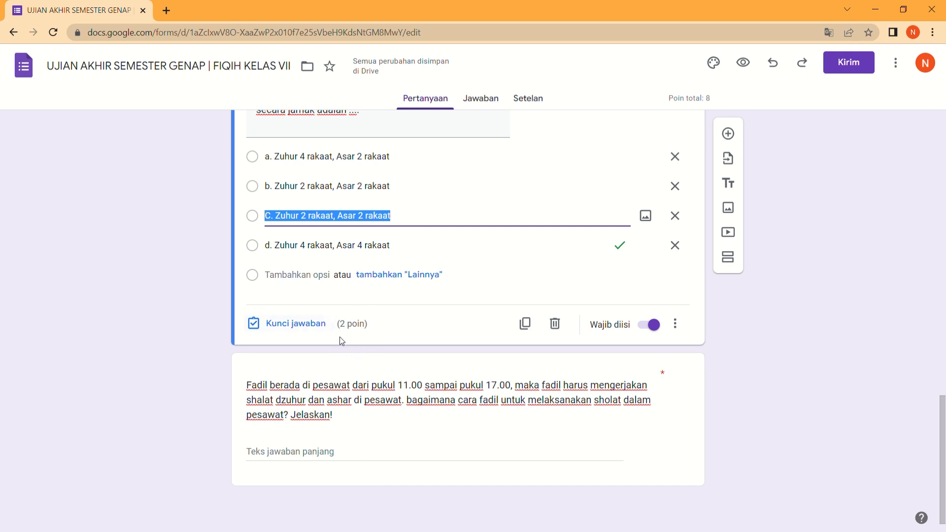
click(369, 410)
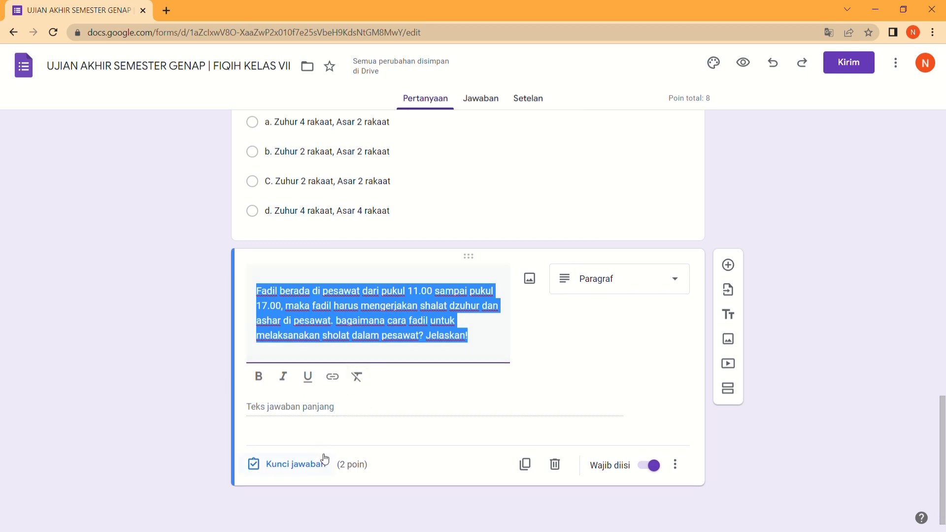
click(323, 465)
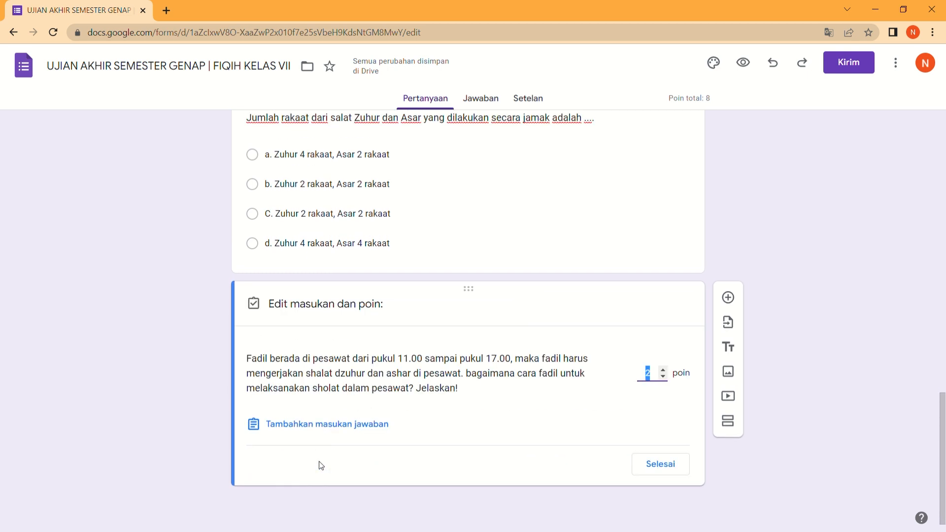
click(663, 377)
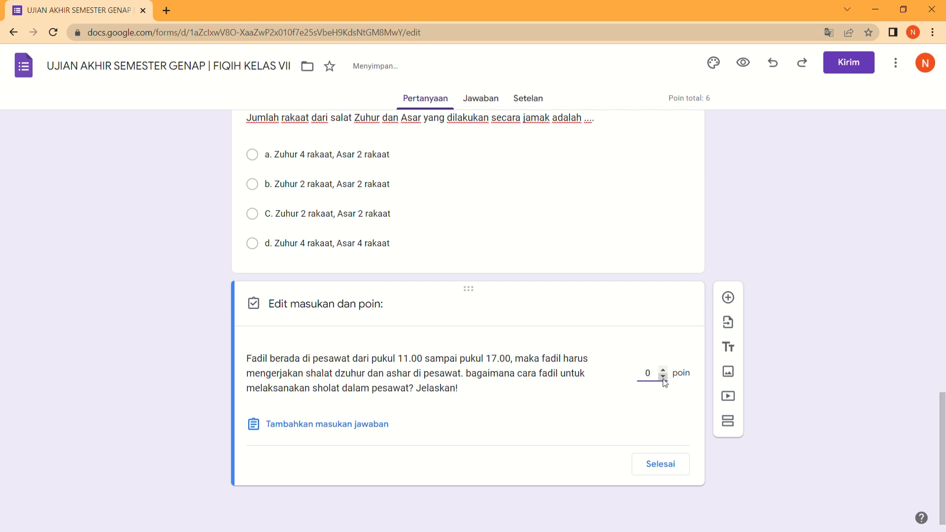
click(659, 468)
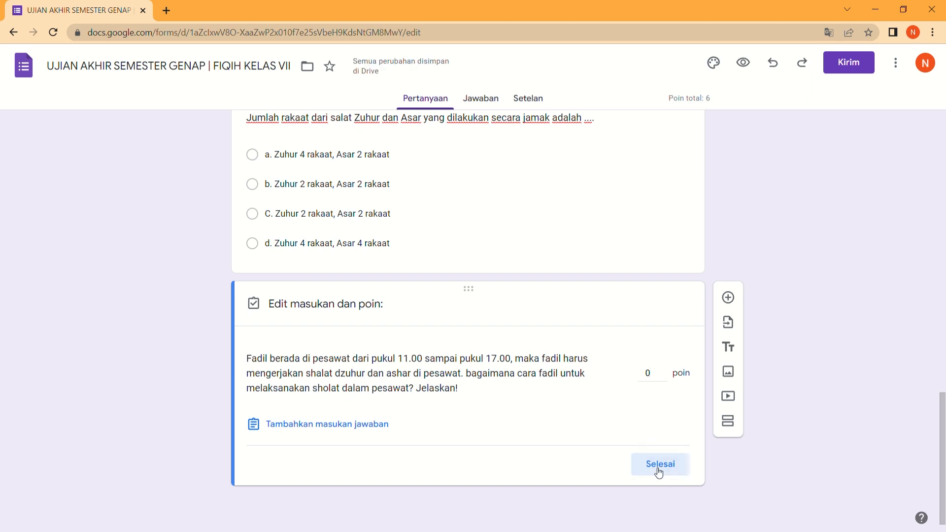
click(588, 405)
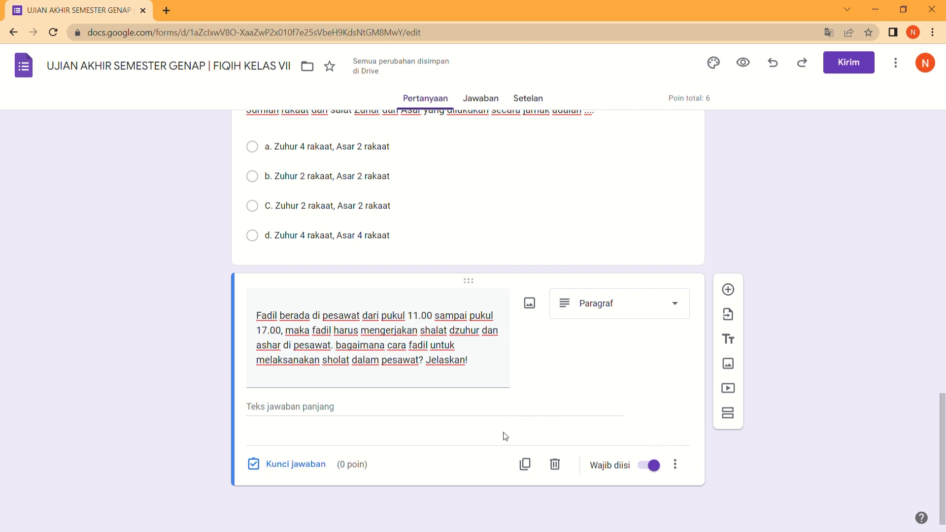
triple_click(397, 347)
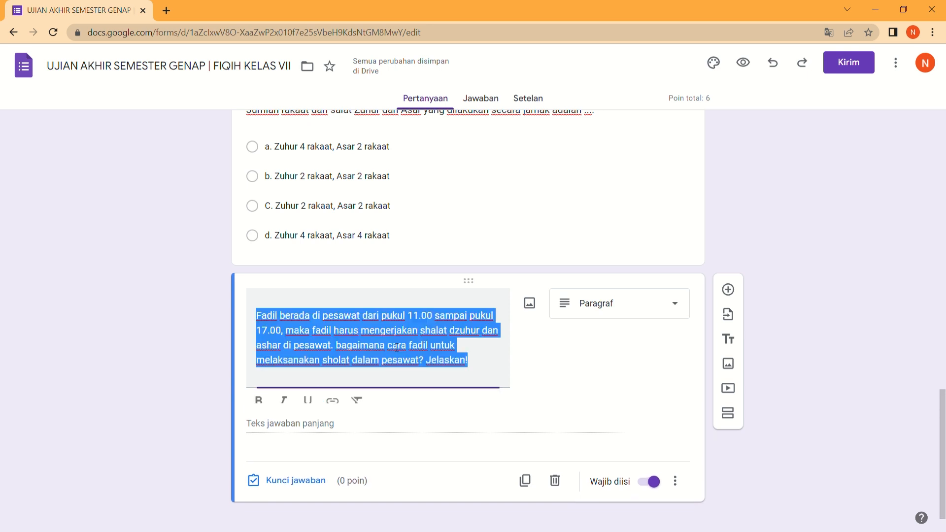
- Duplicate the airplane essay question and replace the copy's text with "1. Sebutkan hikmah dari shalat dalam berbagai keadaan!"
click(540, 363)
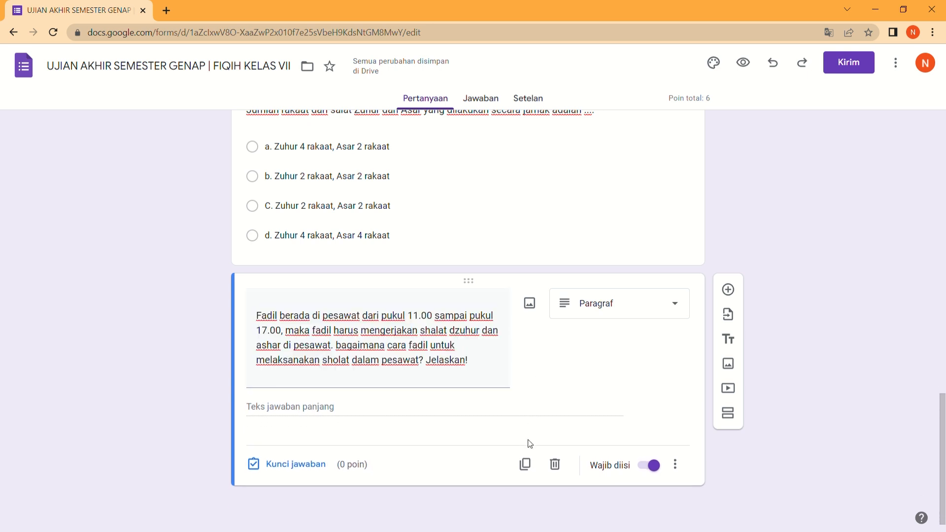
click(526, 465)
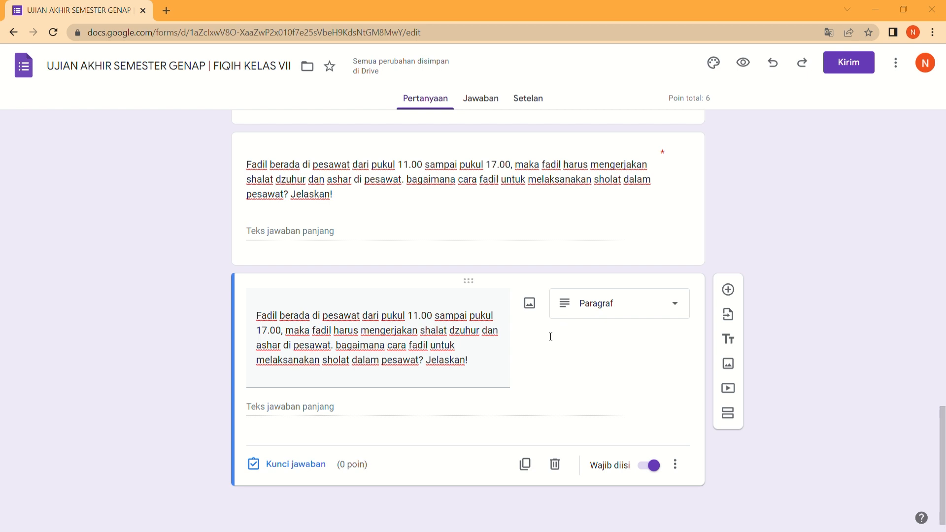
click(382, 361)
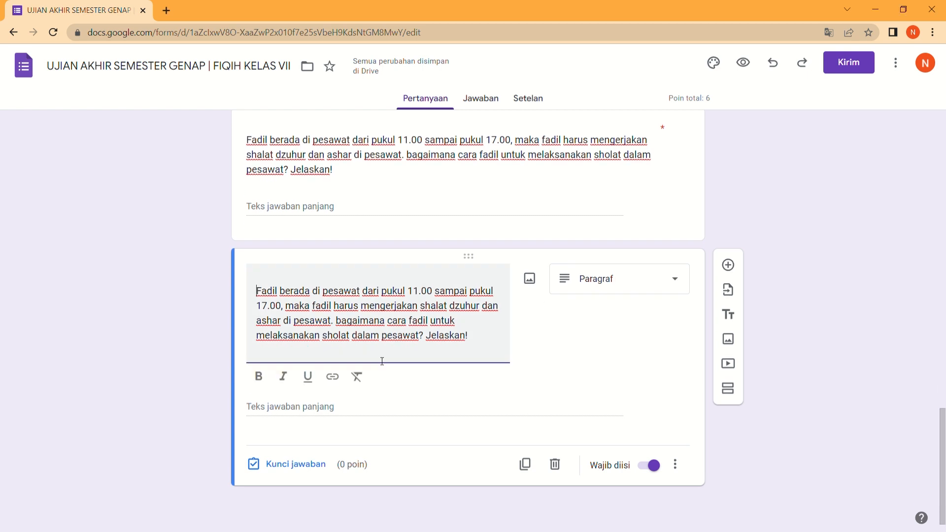
key(ctrl+a)
text(1. Sebutkan hikmah dari shalat dalam berbagai keadaan!)
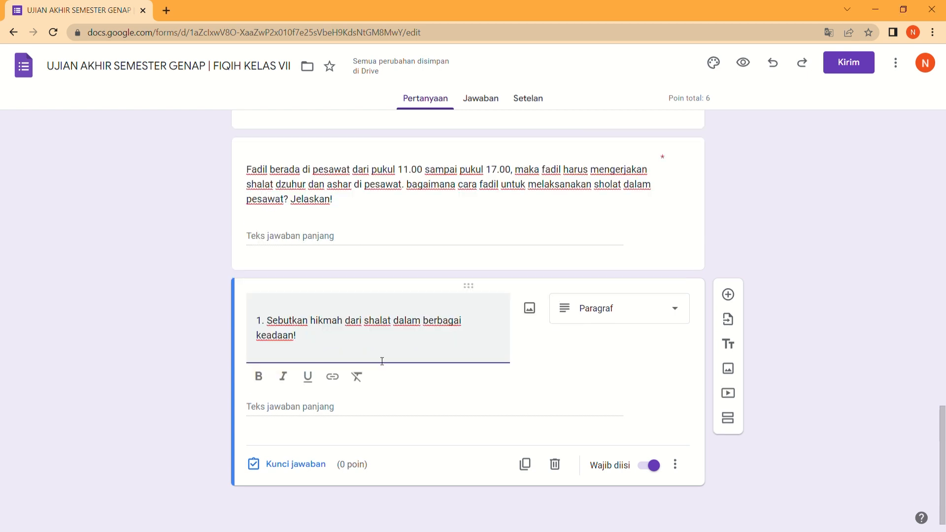
- Remove the leading "1." from the "Sebutkan hikmah dari shalat dalam berbagai keadaan!" question and finish editing its text
click(268, 329)
key(BackSpace)
key(BackSpace)
key(BackSpace)
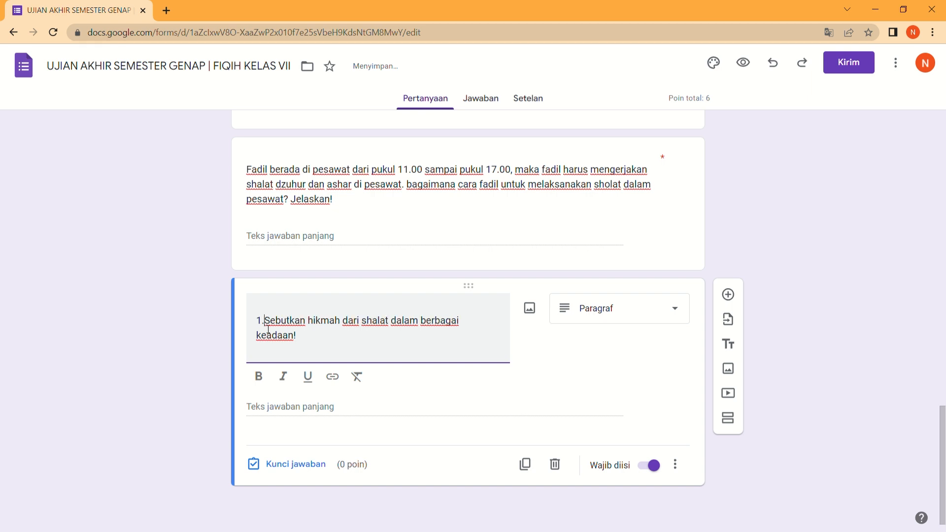
click(522, 363)
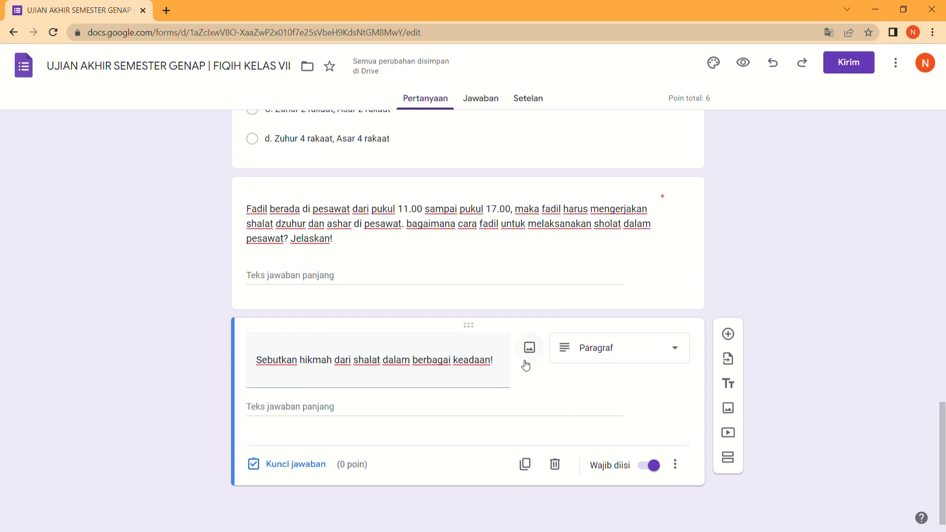